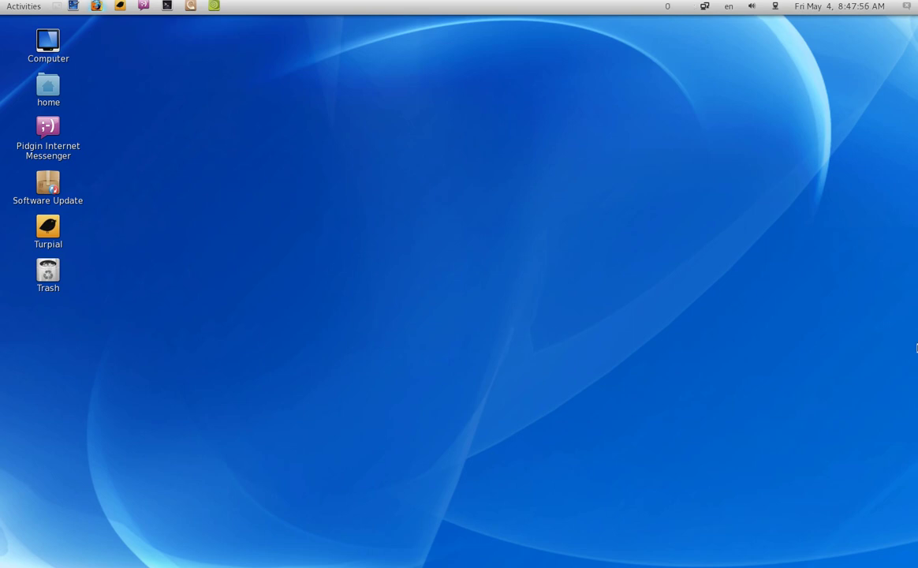
mouse_move(915, 566)
key(Left)
key(Left)
key(Left)
key(Left)
key(Left)
key(Escape)
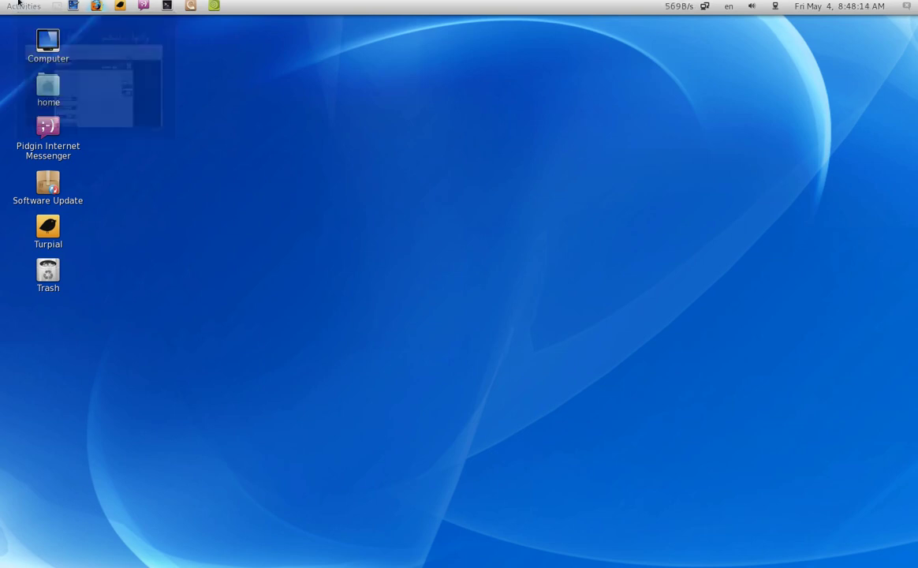
Step: Look through the Activities overview, browse the Graphics, Internet and Office application categories, and return to the desktop
mouse_move(2, 4)
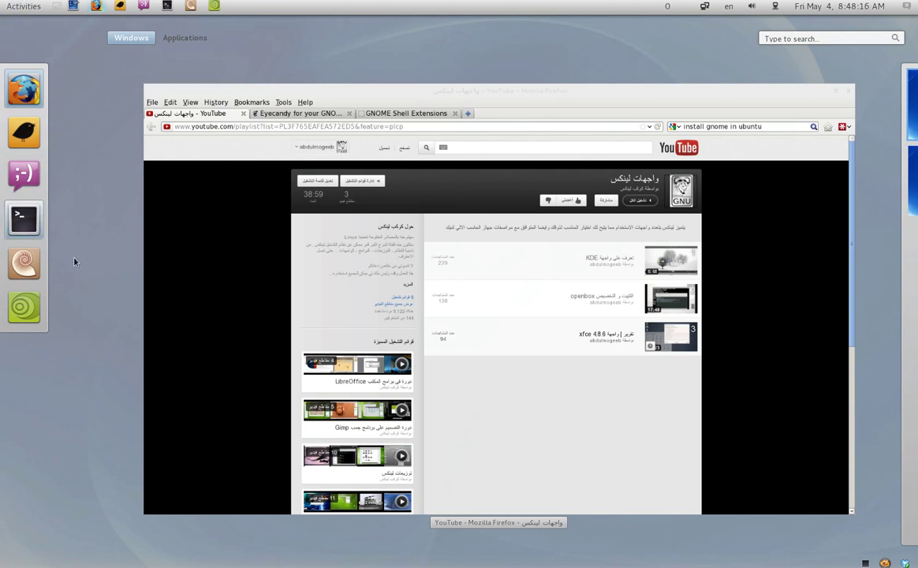
mouse_move(148, 86)
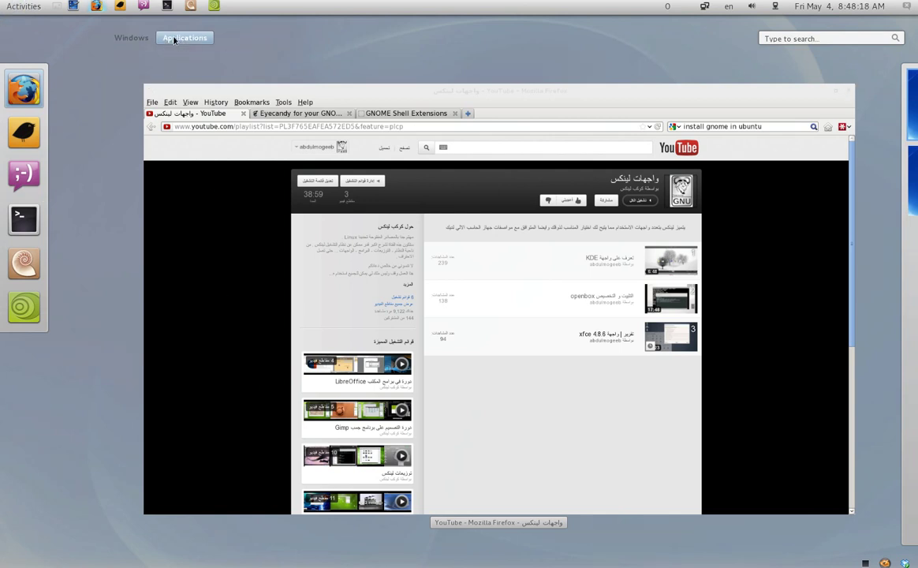
click(175, 38)
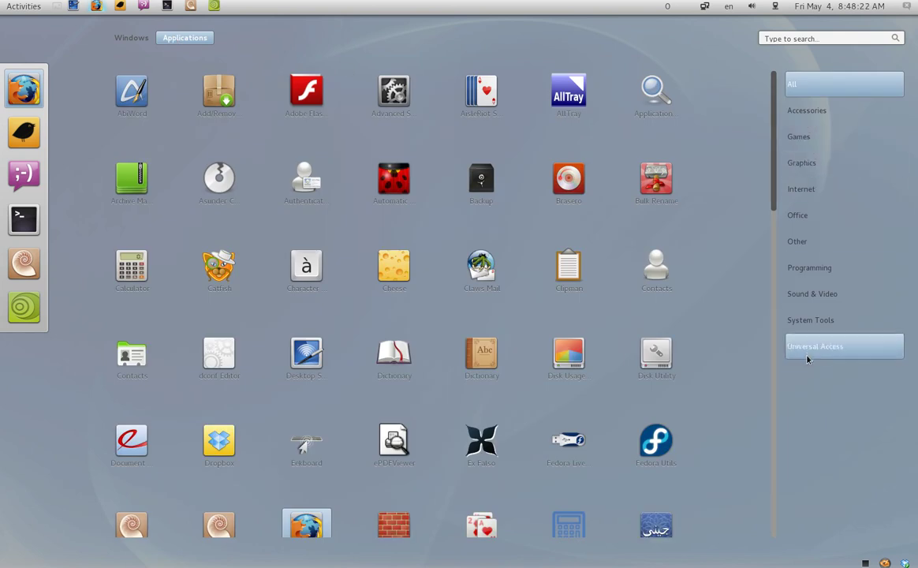
click(808, 304)
click(812, 168)
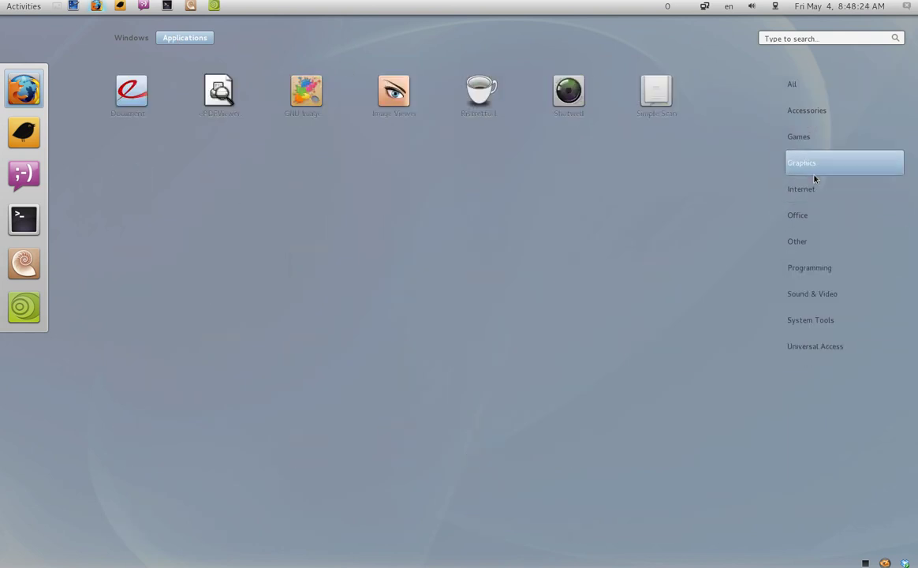
click(814, 194)
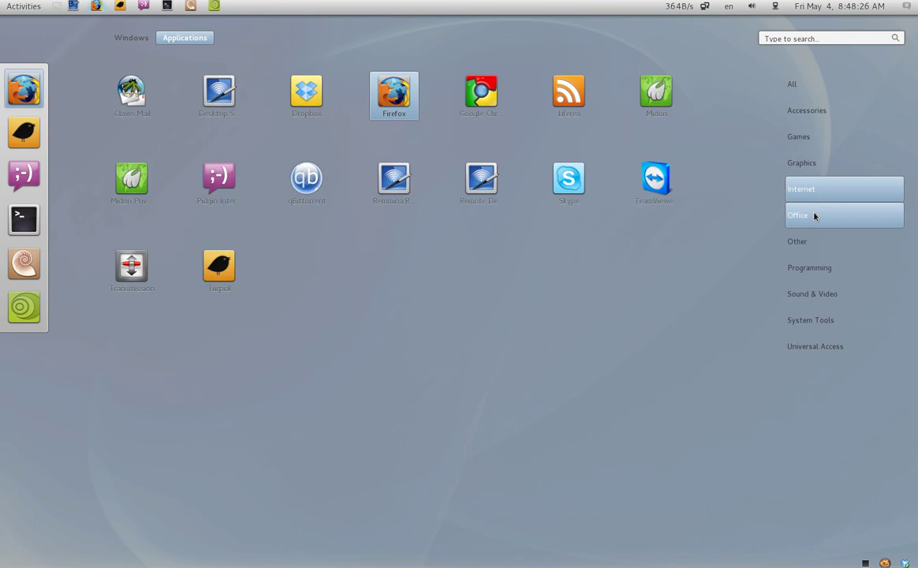
click(814, 215)
mouse_move(2, 4)
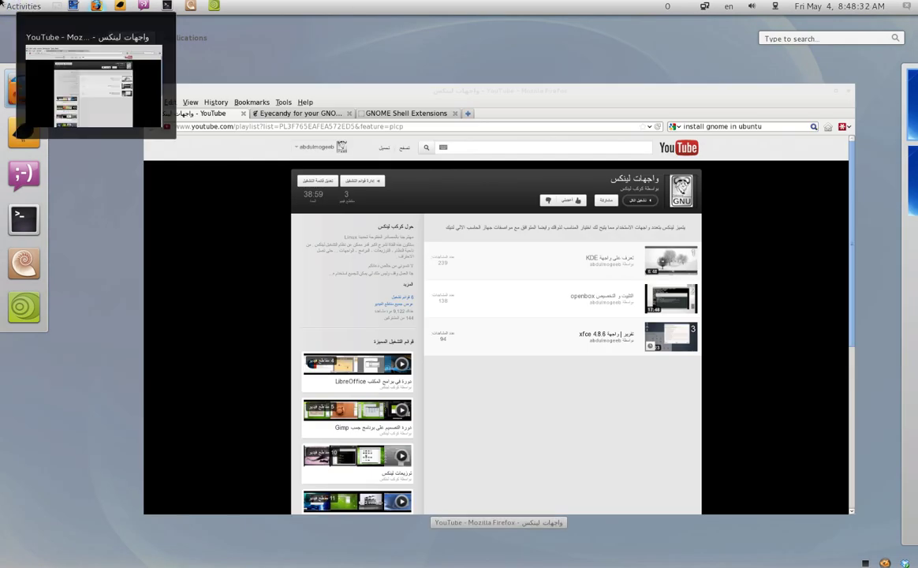
click(10, 4)
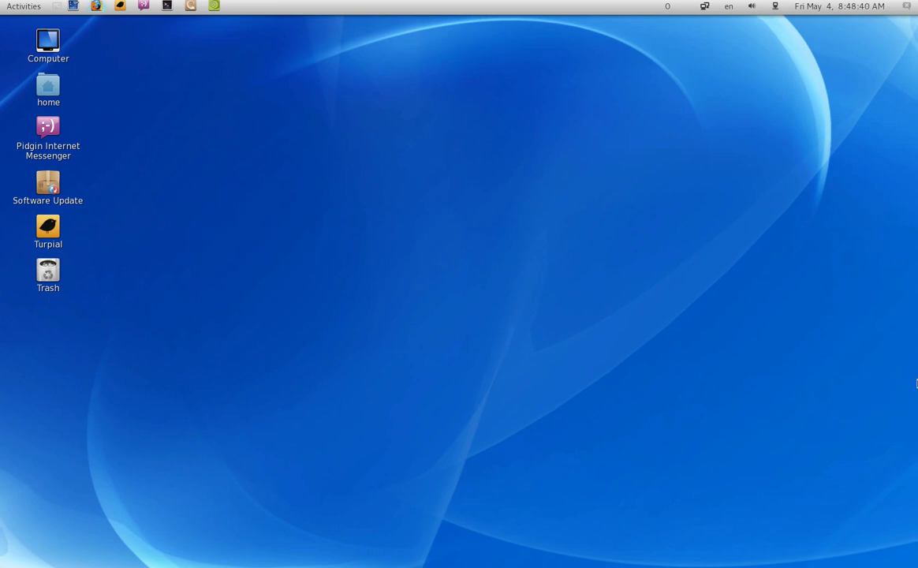
Step: Open a terminal and write the command sudo apt-get install gnome-desktop without running it
click(168, 7)
drag(316, 94, 376, 97)
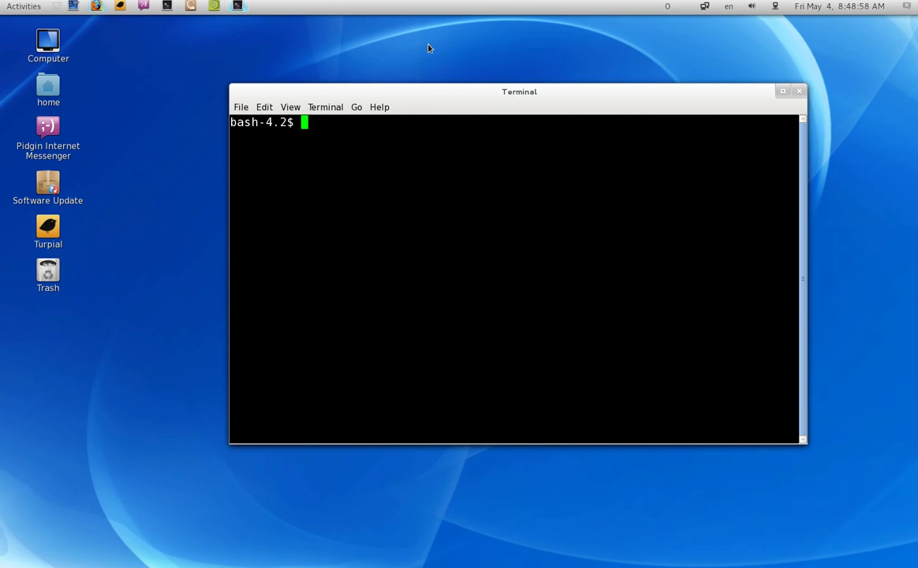
text(sudo apt-get)
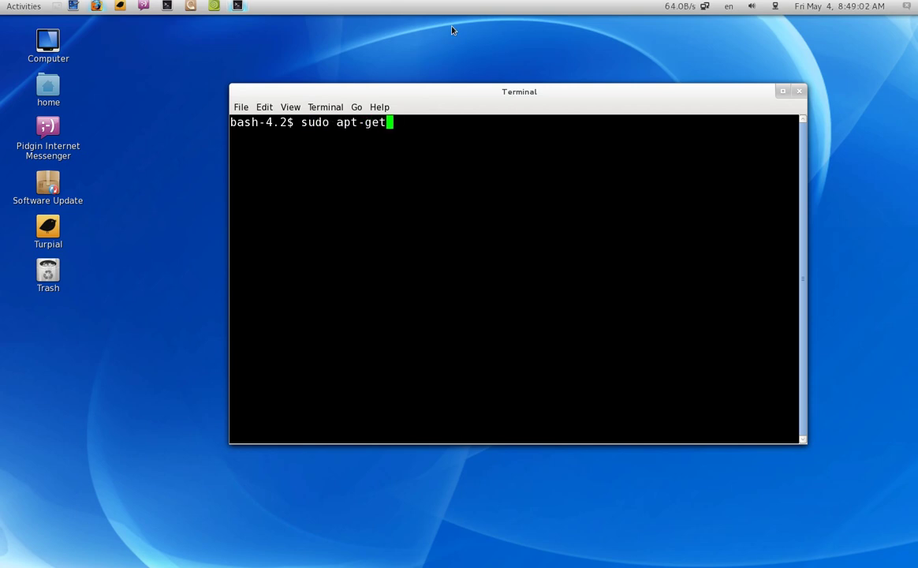
text( install gnome-sh)
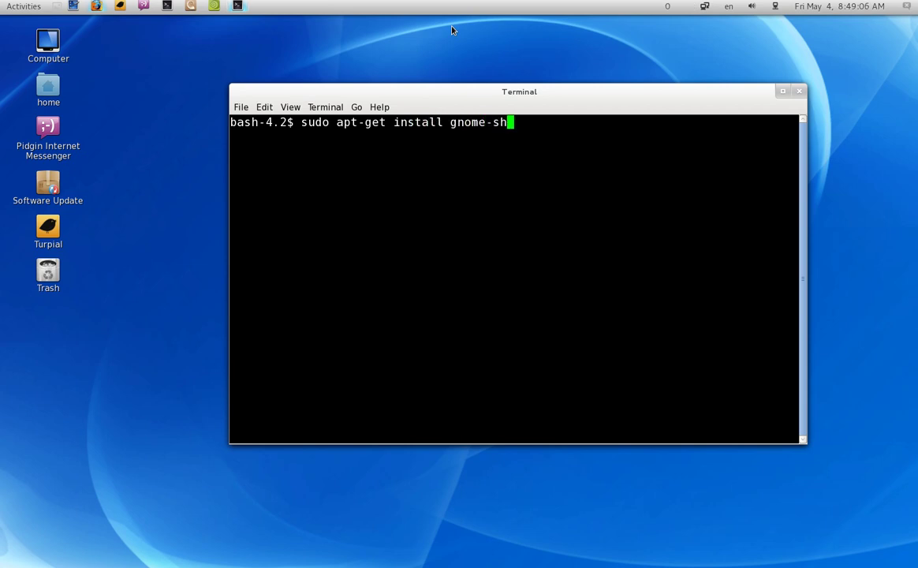
text(ell)
key(BackSpace)
key(BackSpace)
key(BackSpace)
key(BackSpace)
key(BackSpace)
key(BackSpace)
text(-desktop)
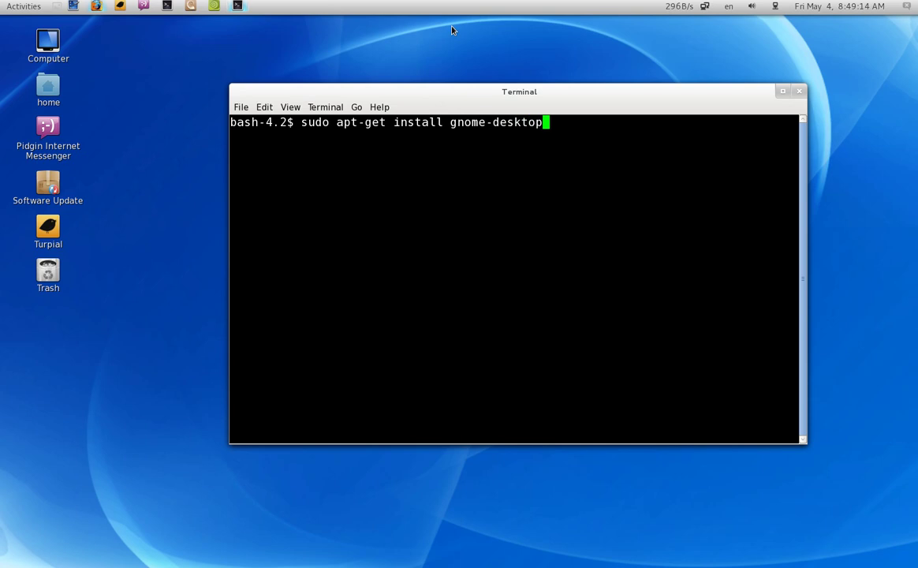
key(BackSpace)
key(BackSpace)
key(BackSpace)
key(BackSpace)
key(BackSpace)
key(BackSpace)
key(BackSpace)
key(BackSpace)
key(BackSpace)
key(BackSpace)
key(BackSpace)
key(BackSpace)
key(BackSpace)
key(BackSpace)
key(BackSpace)
key(BackSpace)
key(BackSpace)
key(BackSpace)
key(BackSpace)
key(BackSpace)
key(BackSpace)
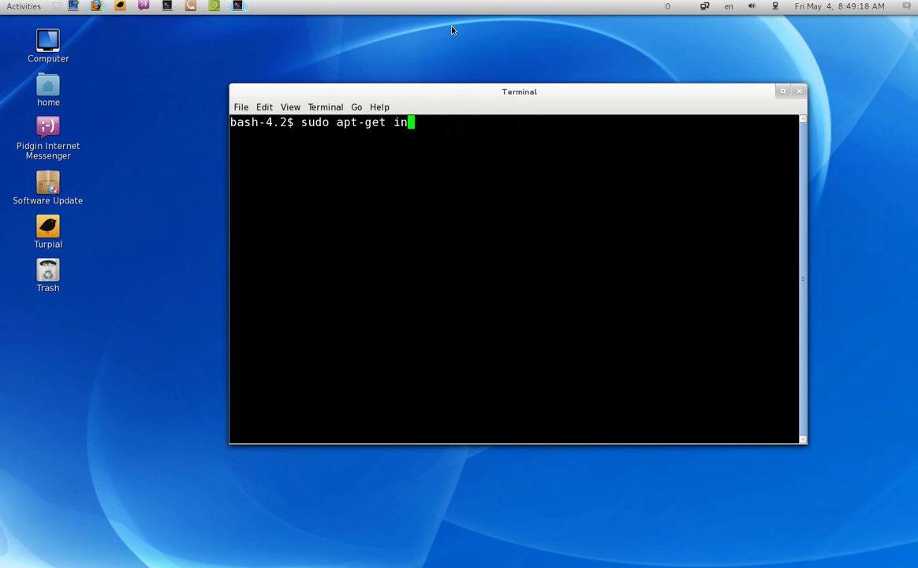
text(sudo )
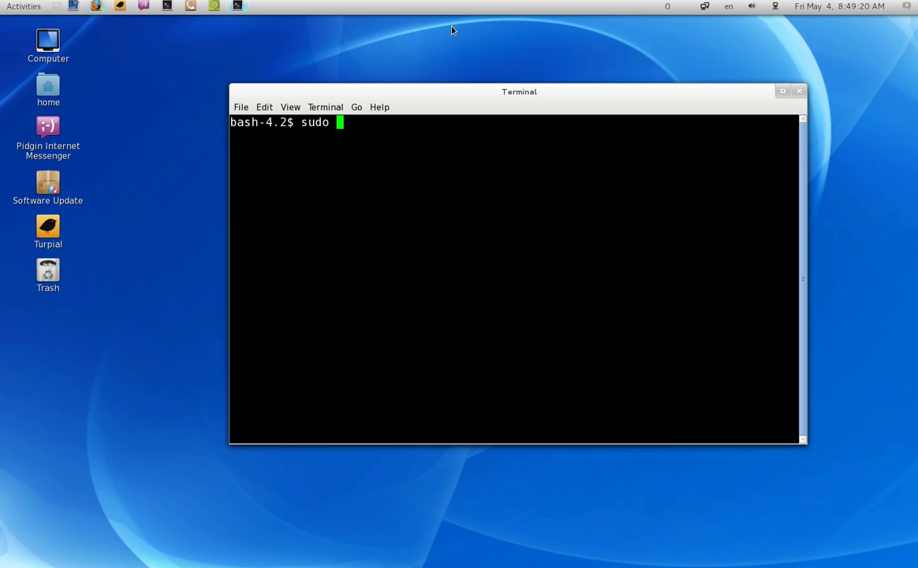
text(yum install)
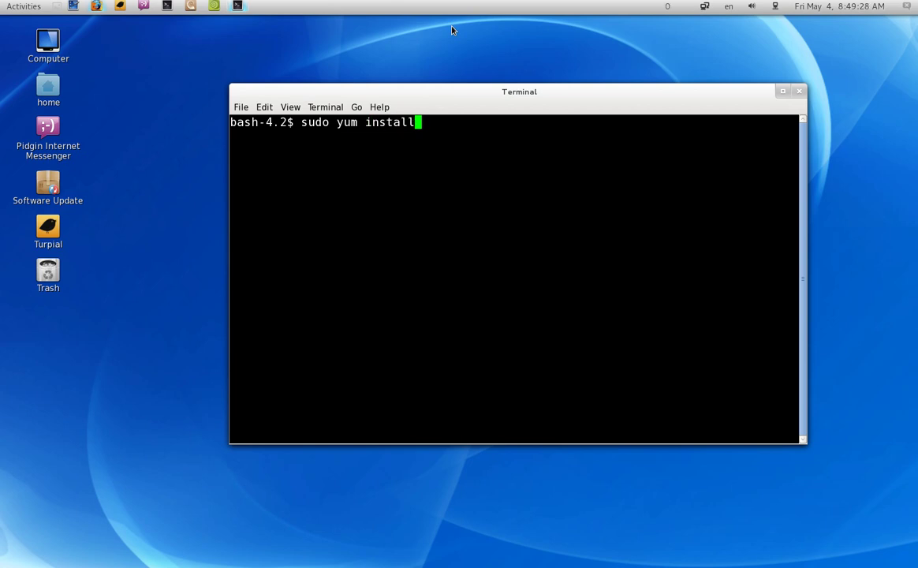
text( ")
key(Return)
key(ctrl+c)
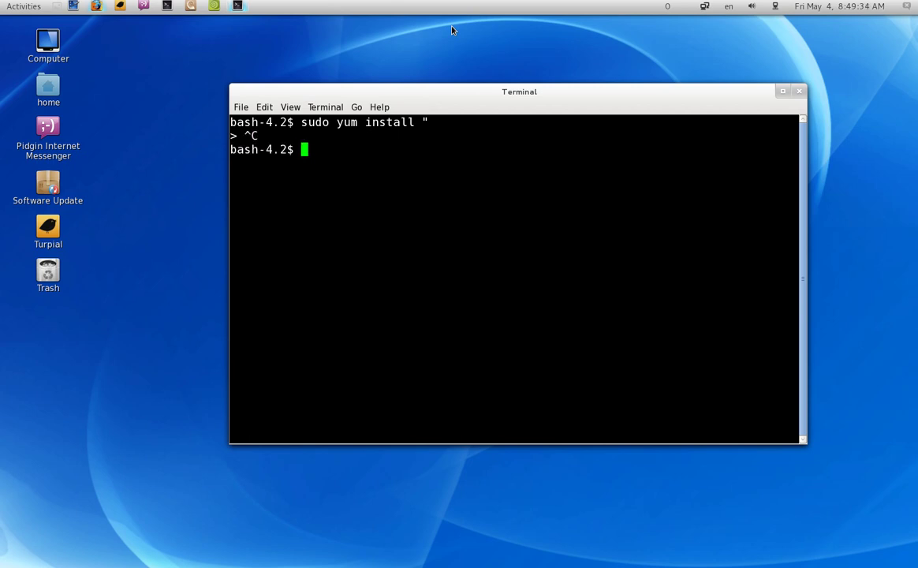
Step: Recall the earlier command sudo yum groupinstall "GNOME Desktop Environment" and close the terminal without running it
key(Up)
key(Up)
key(Up)
key(Up)
key(Up)
key(Down)
key(Down)
key(Up)
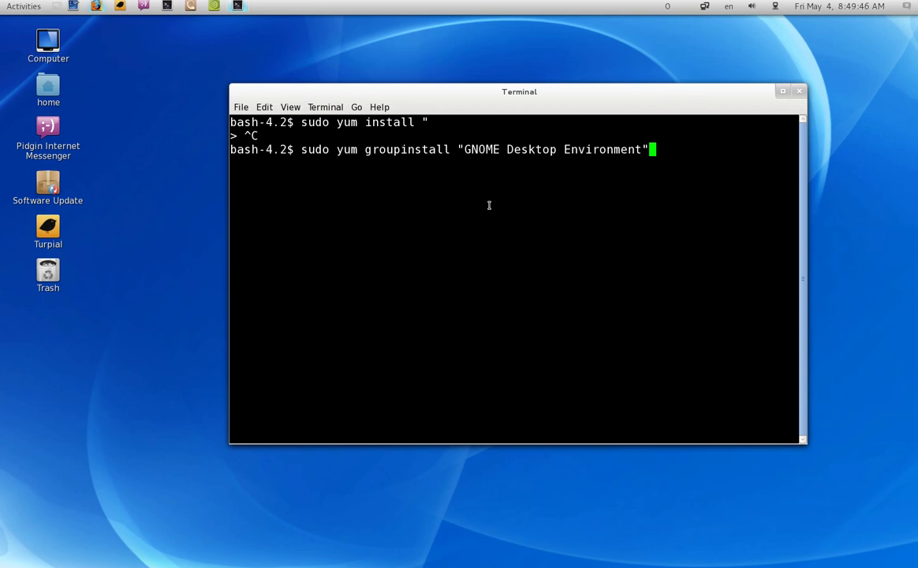
click(799, 93)
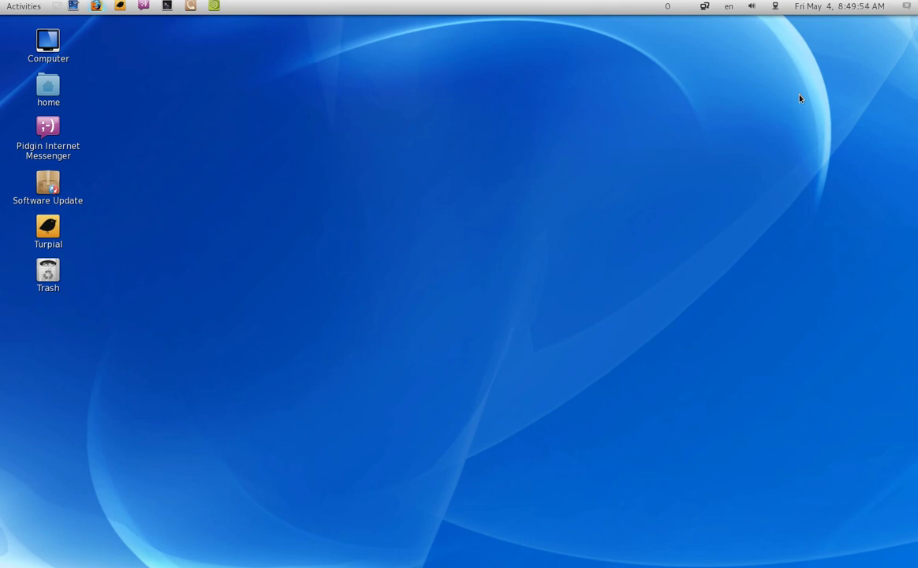
Step: Open a new terminal and write the command sudo apt-get install gnome-tweak-tool without running it
click(165, 6)
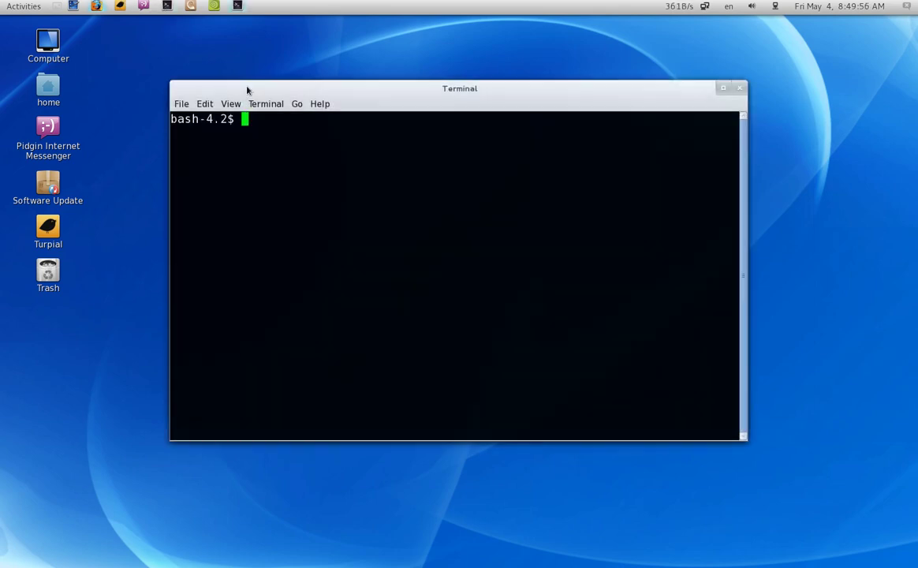
text(sudo )
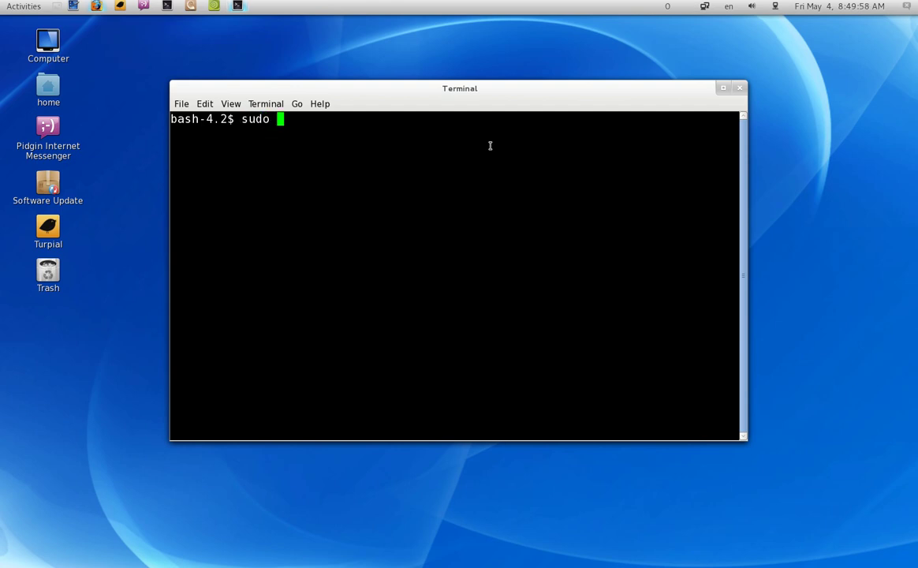
text(apt-get intal)
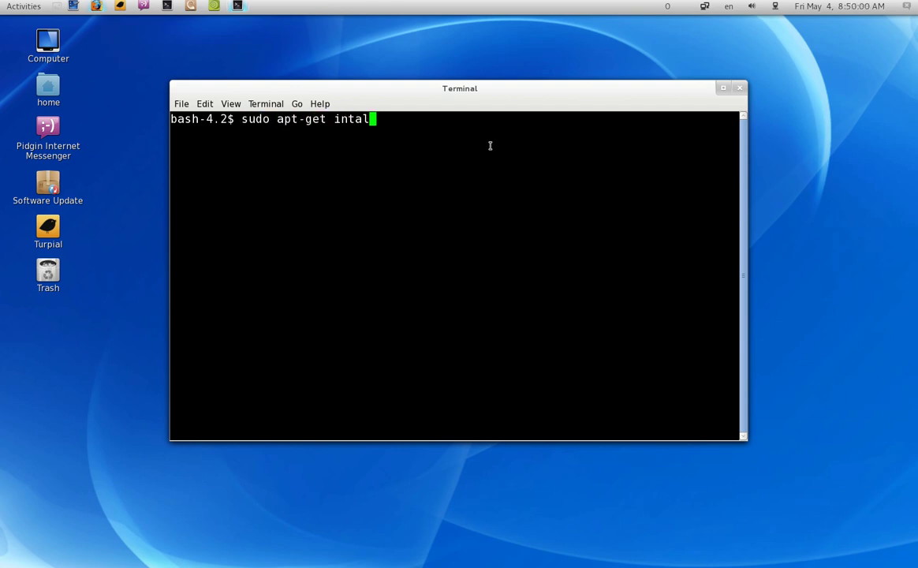
key(BackSpace)
key(BackSpace)
key(BackSpace)
text(stall gn)
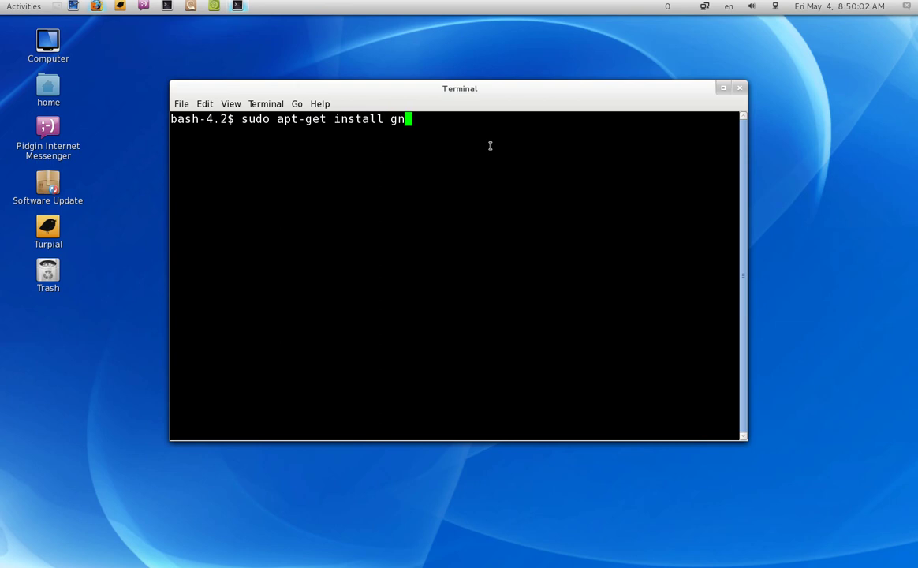
text(ome-tweak-tool)
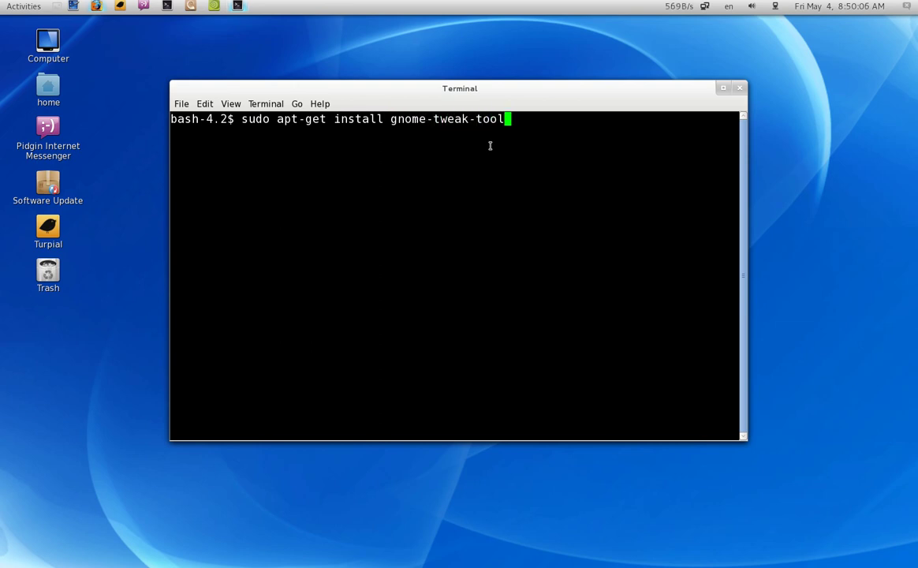
Step: Change the command to sudo yum install gnome-tweak-tool and close the terminal without running it
key(Left)
key(Left)
key(Left)
key(Left)
key(Left)
key(Left)
key(Left)
key(Left)
key(Left)
key(Left)
key(Left)
key(Left)
key(Left)
key(Left)
key(Left)
key(Left)
key(Left)
key(Left)
key(Left)
key(Left)
key(BackSpace)
key(BackSpace)
key(BackSpace)
key(BackSpace)
key(BackSpace)
key(BackSpace)
key(BackSpace)
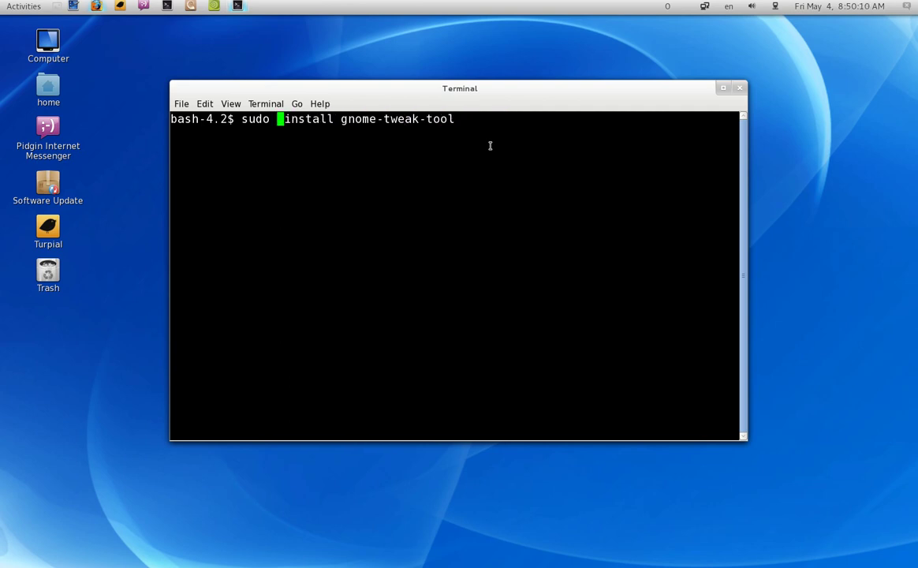
text(yum)
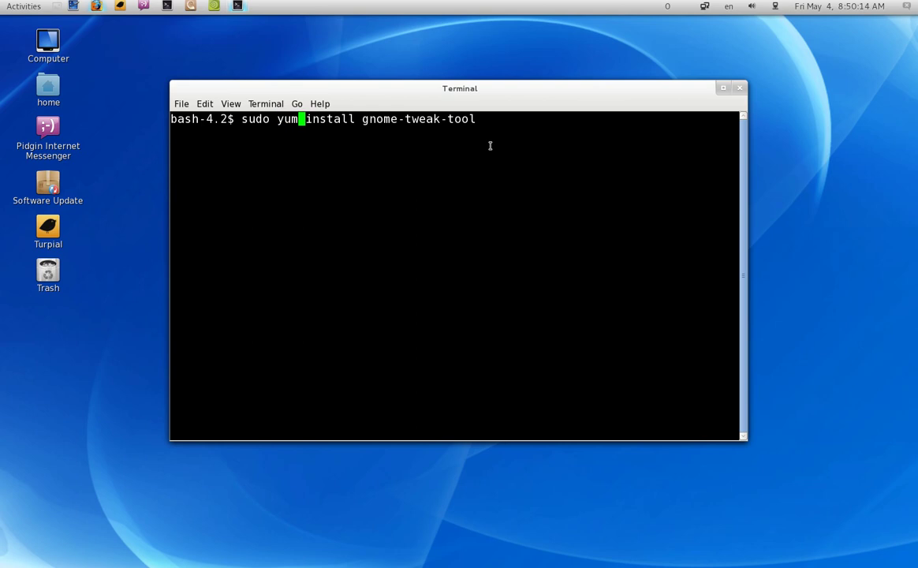
click(740, 89)
Step: Search the applications for "tw", launch Advanced Settings, and move its window near the middle of the desktop
click(23, 6)
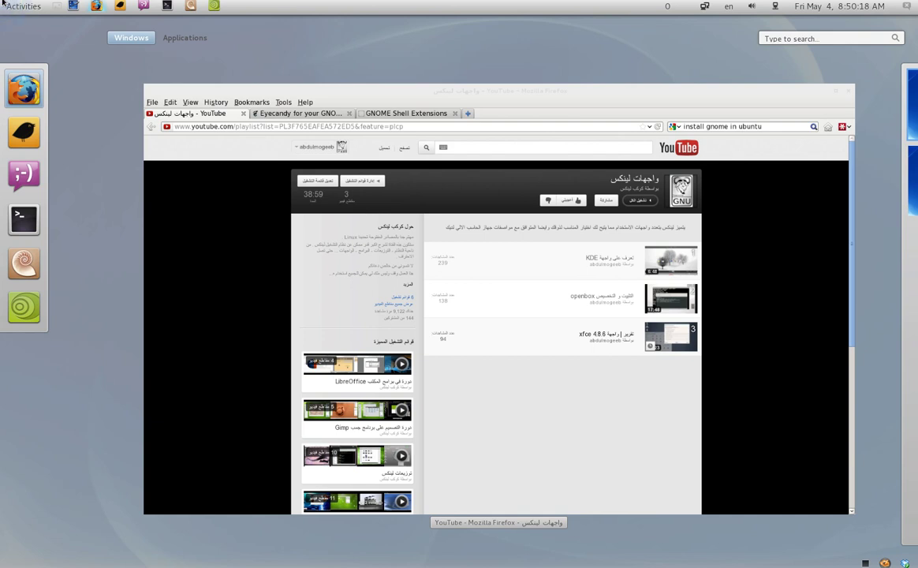
text(tw)
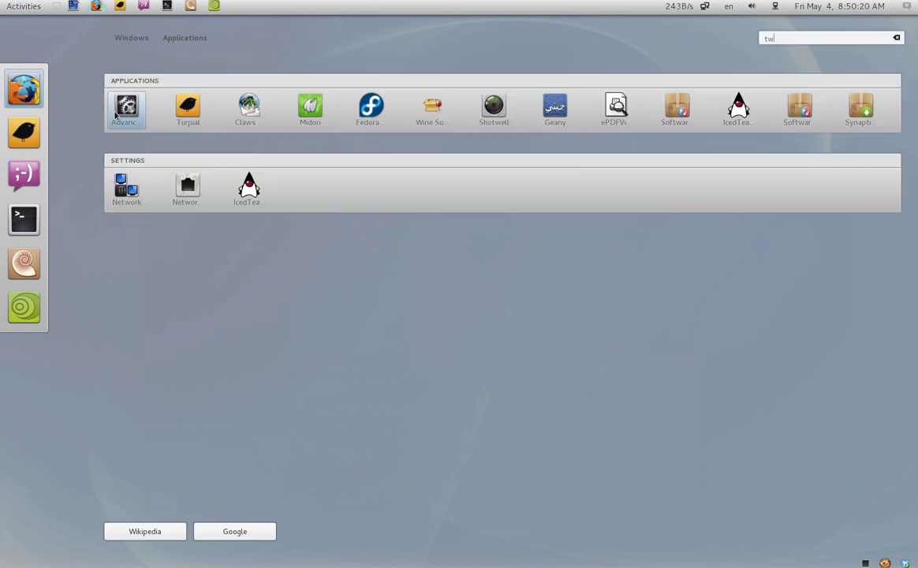
click(115, 111)
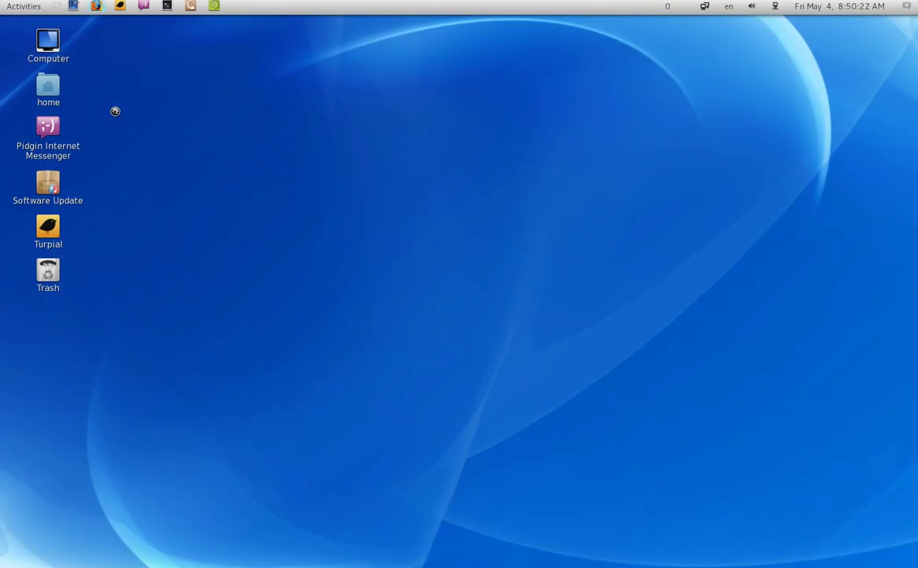
drag(137, 115, 383, 115)
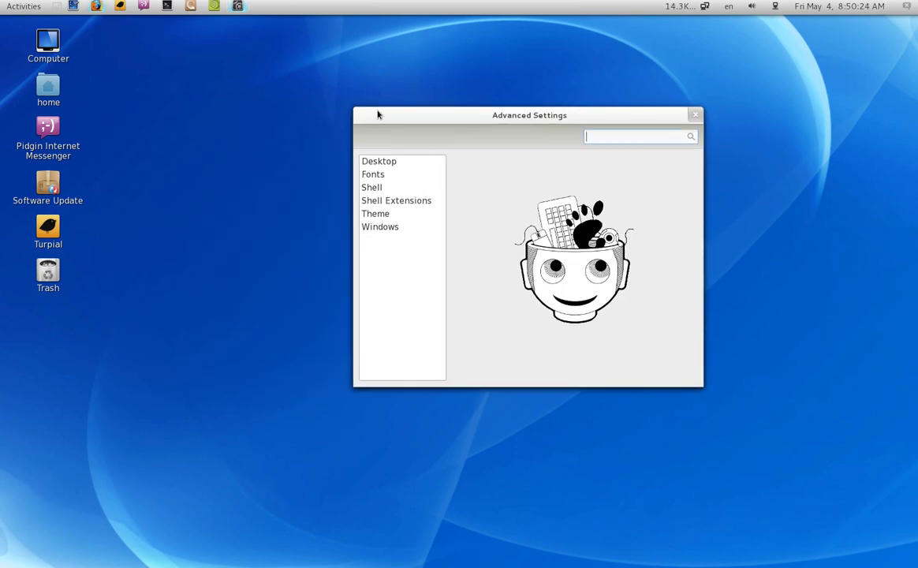
drag(471, 118, 389, 109)
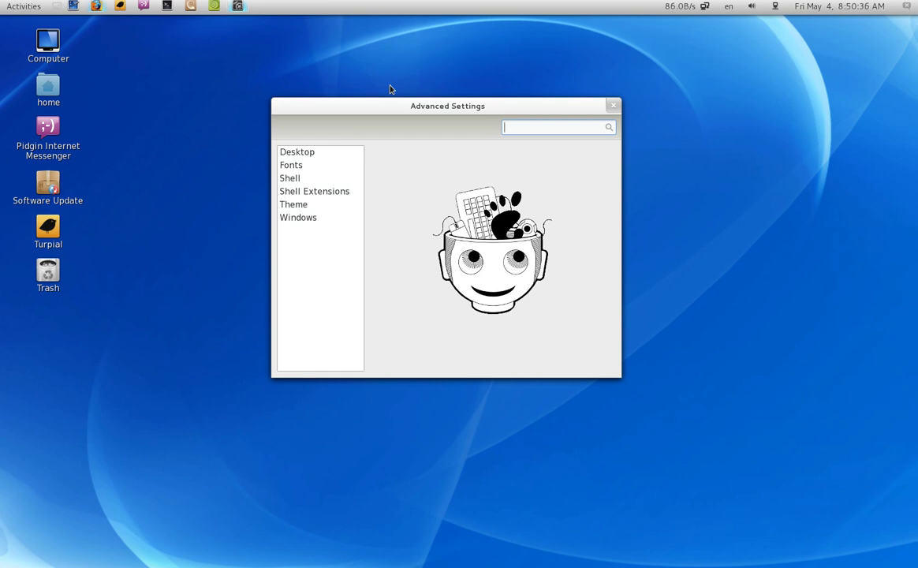
Step: In the Desktop settings, turn "Have file manager handle the desktop" off and back on
click(332, 153)
click(604, 156)
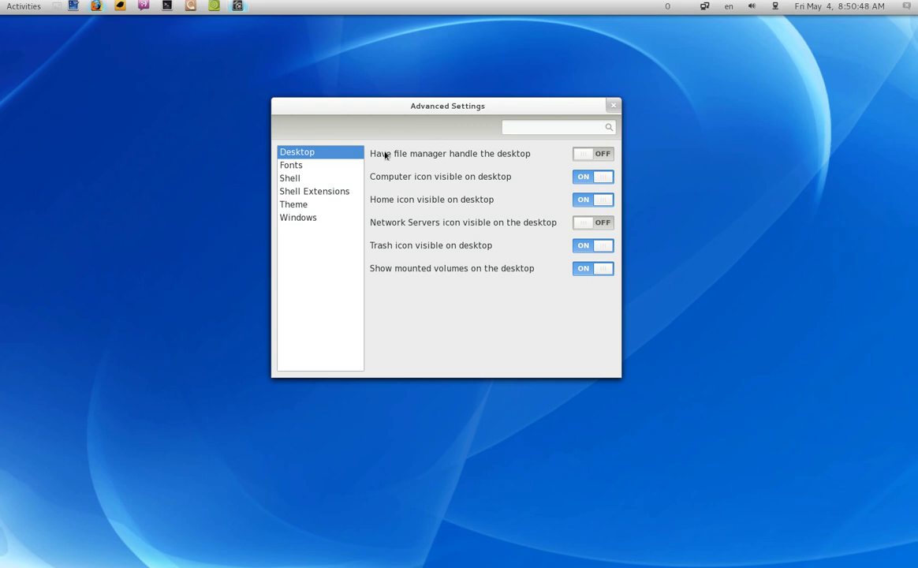
click(583, 153)
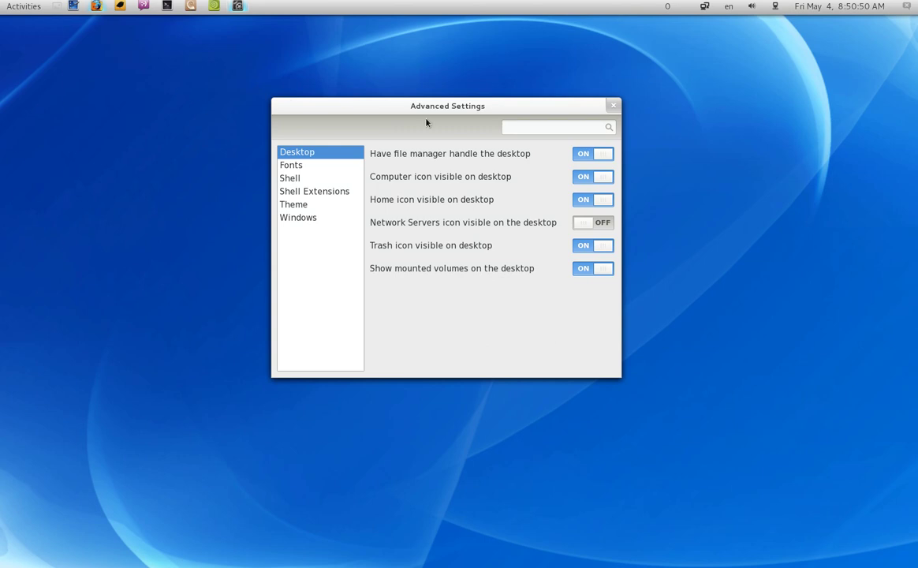
Step: Open the desktop background settings and browse the available wallpapers
right_click(159, 98)
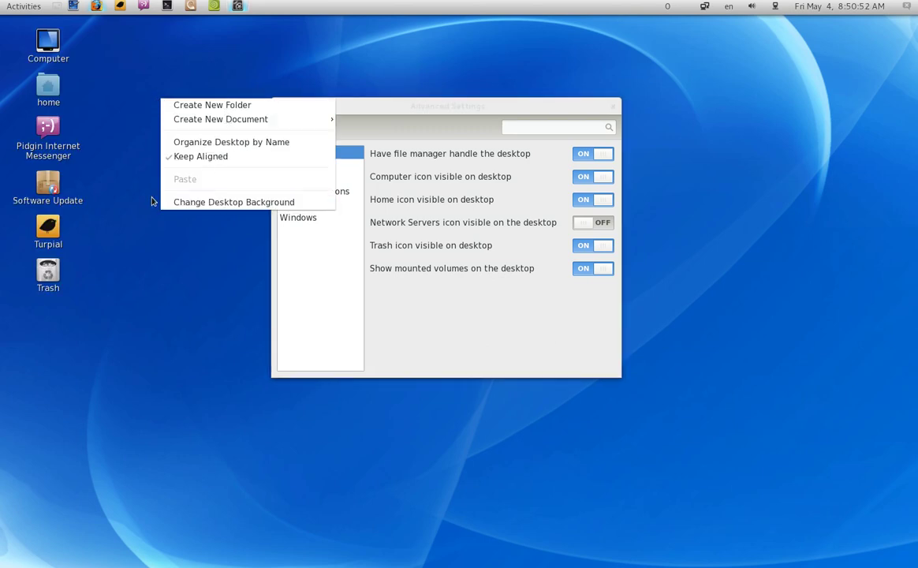
click(225, 202)
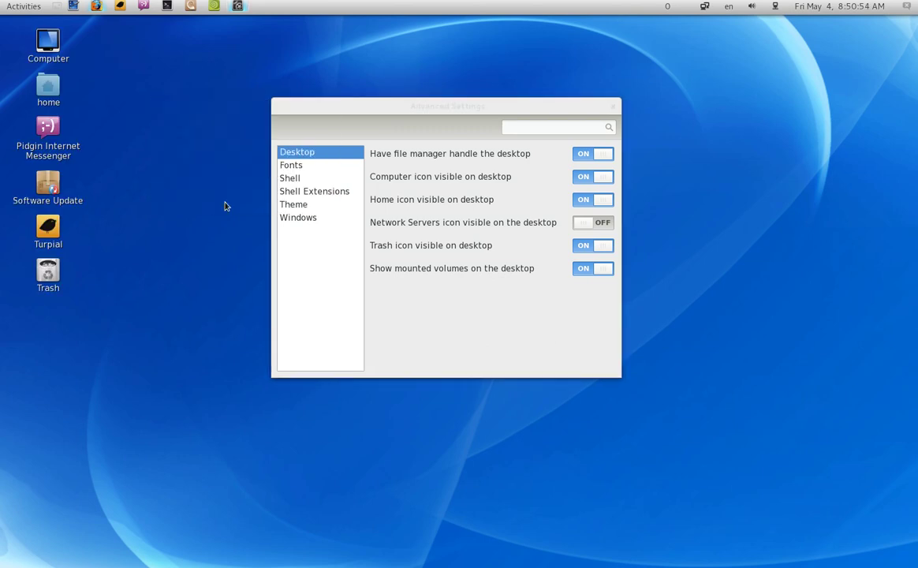
scroll(376, 296, down, 3)
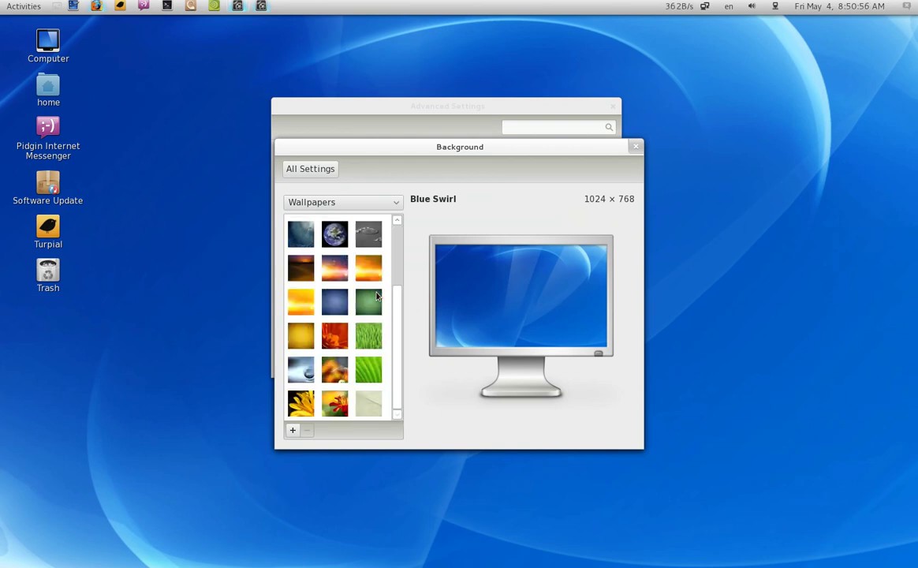
Step: Try the Verne and Default Background wallpapers, reapply Blue Swirl, and close the background settings
scroll(376, 296, up, 3)
click(334, 229)
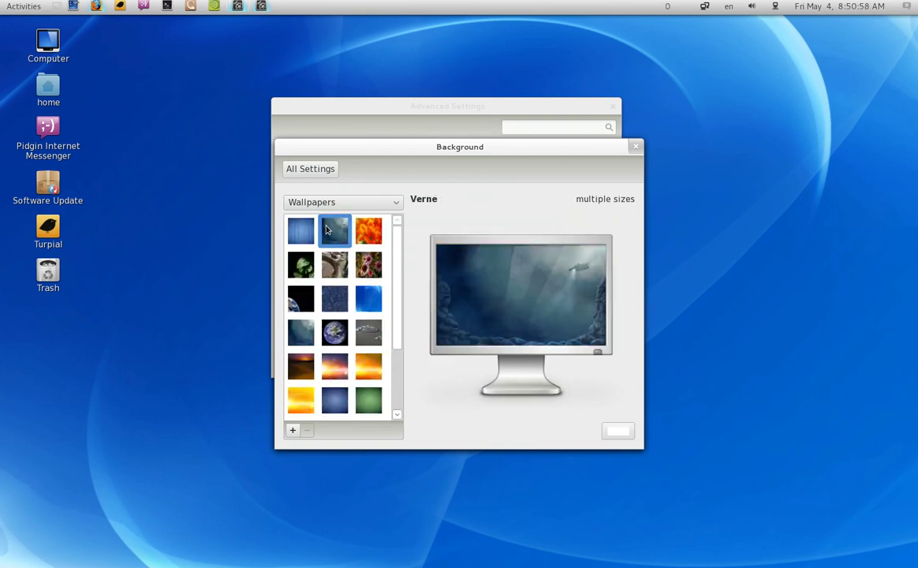
click(307, 229)
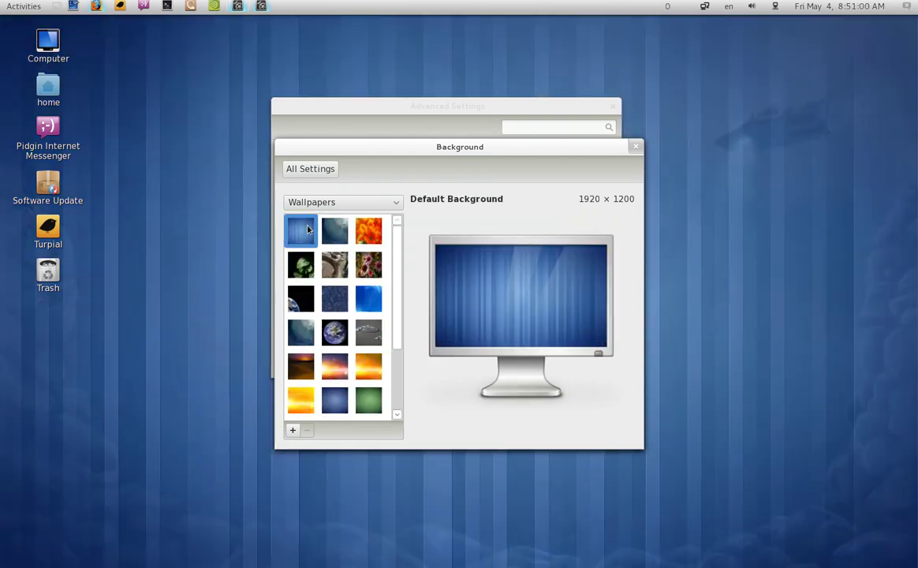
scroll(313, 239, down, 1)
click(374, 282)
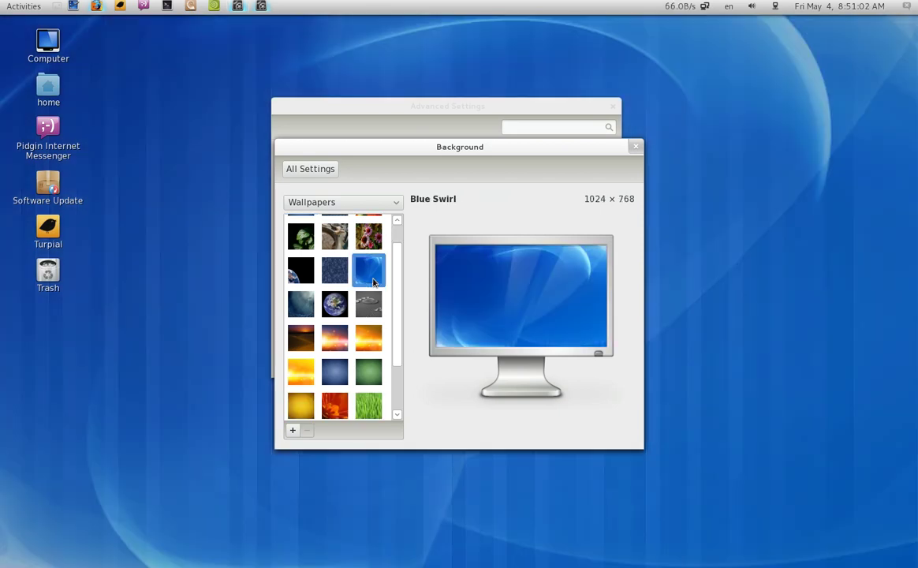
click(633, 148)
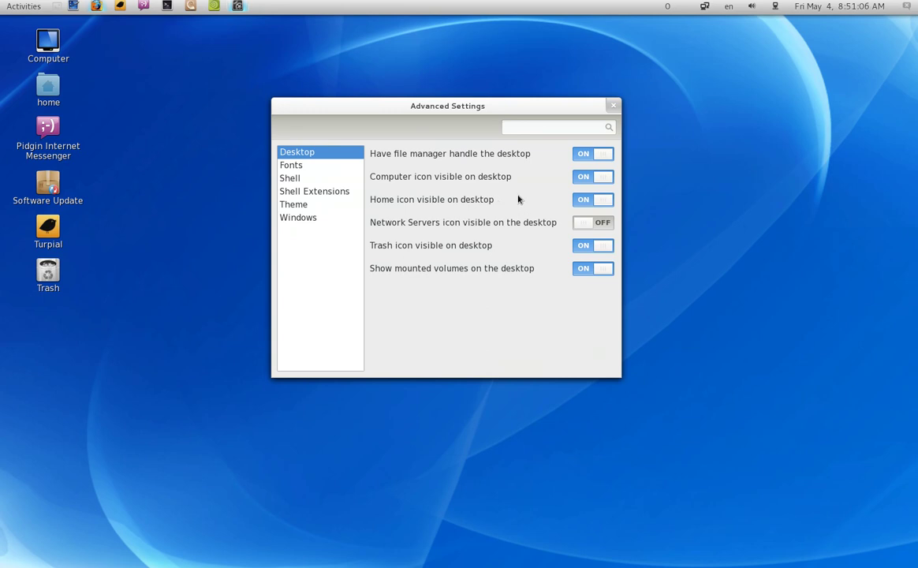
Step: In the Desktop settings, turn the Computer and Home desktop icons off and back on
click(593, 177)
click(593, 200)
click(593, 177)
click(593, 199)
Step: Look at the Fonts settings and open the Shell settings, returning from the activities overview to the desktop
click(292, 165)
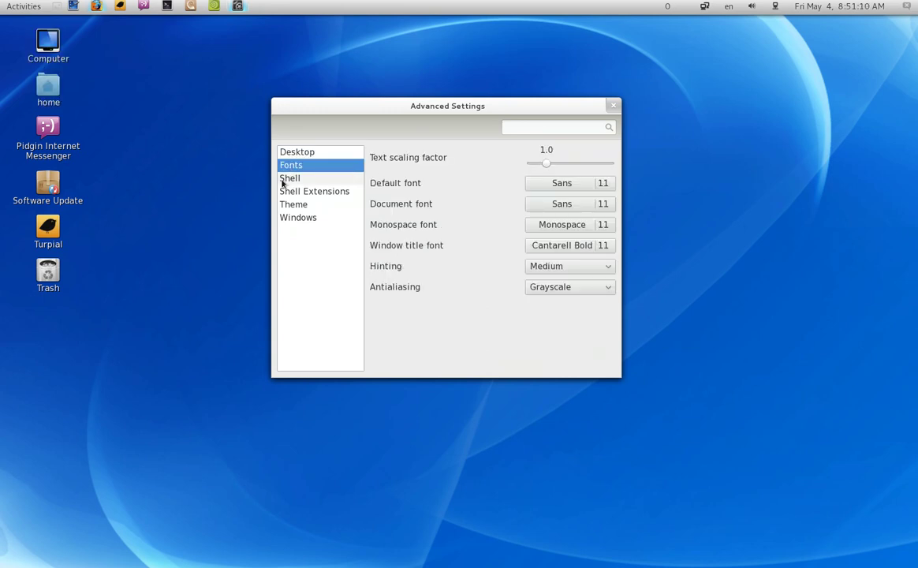
click(284, 179)
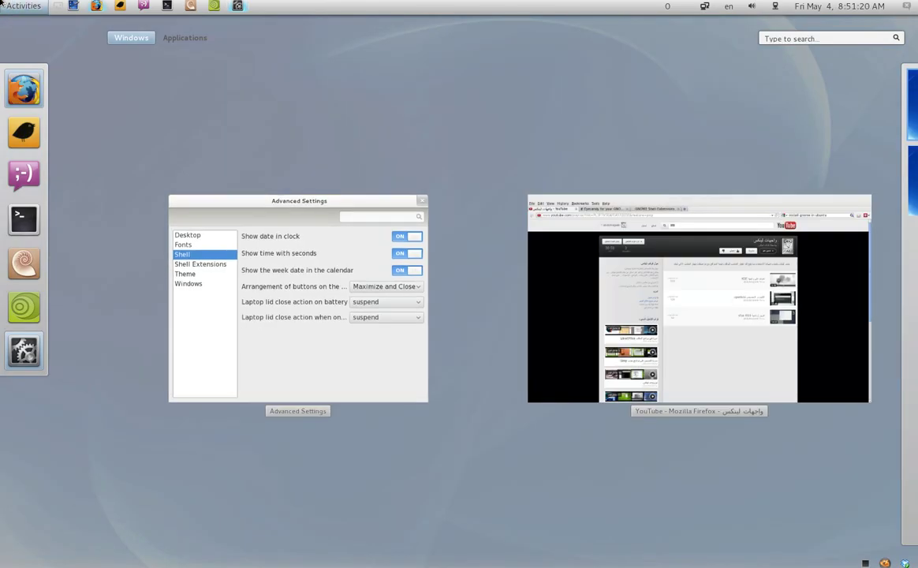
click(16, 7)
Step: Turn the clock's date and seconds off and back on, and turn off the week date in the calendar
click(581, 154)
click(585, 160)
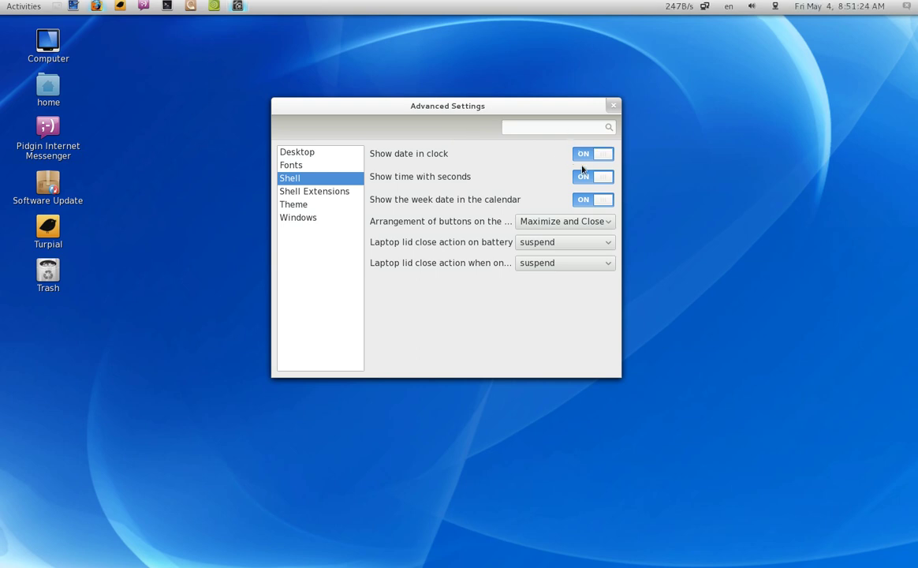
click(585, 178)
click(581, 154)
click(588, 200)
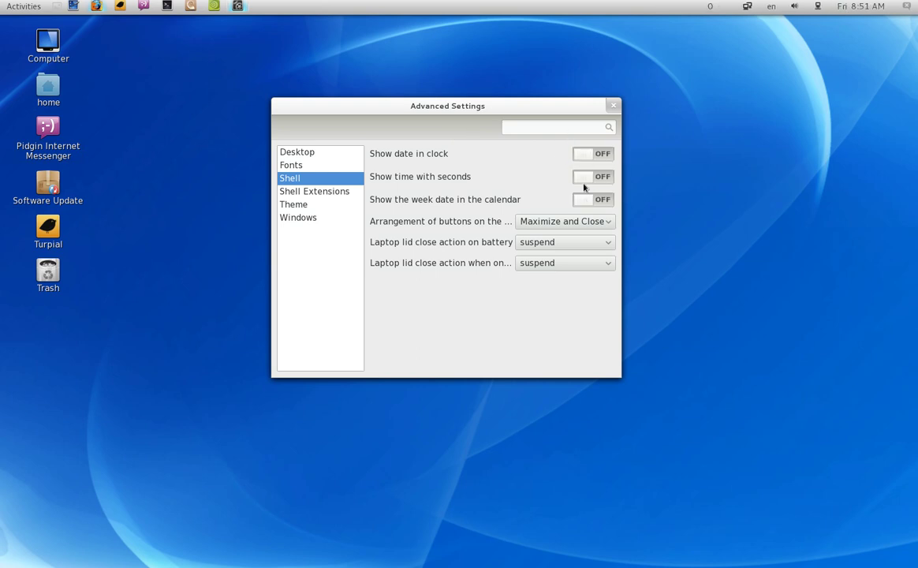
click(584, 177)
click(582, 153)
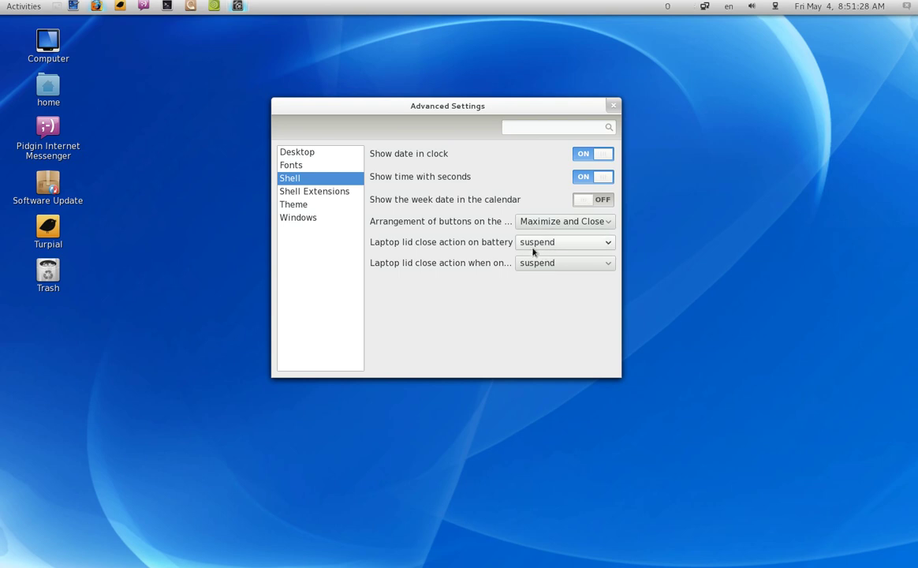
Step: Switch to the Firefox window, unmaximize it, and move it lower so the Advanced Settings window is partly uncovered
click(11, 6)
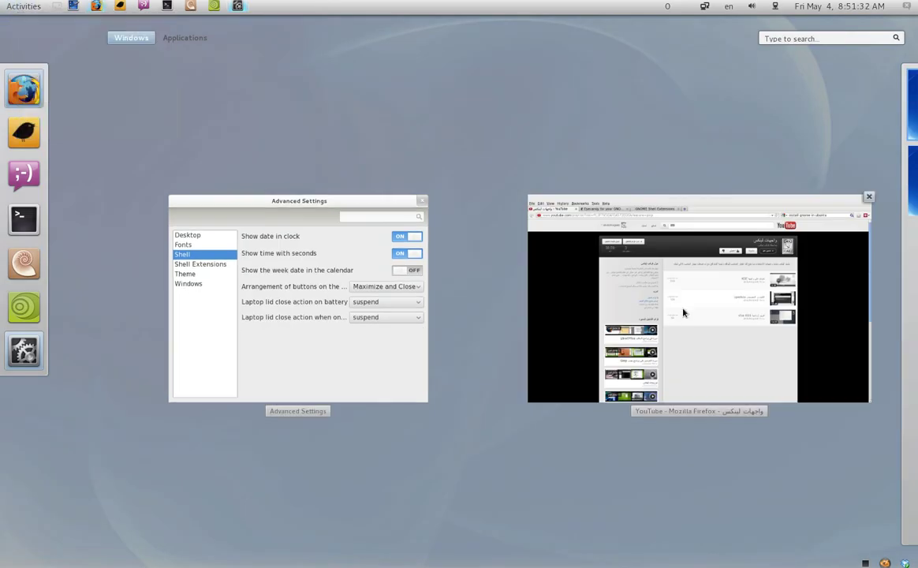
click(671, 317)
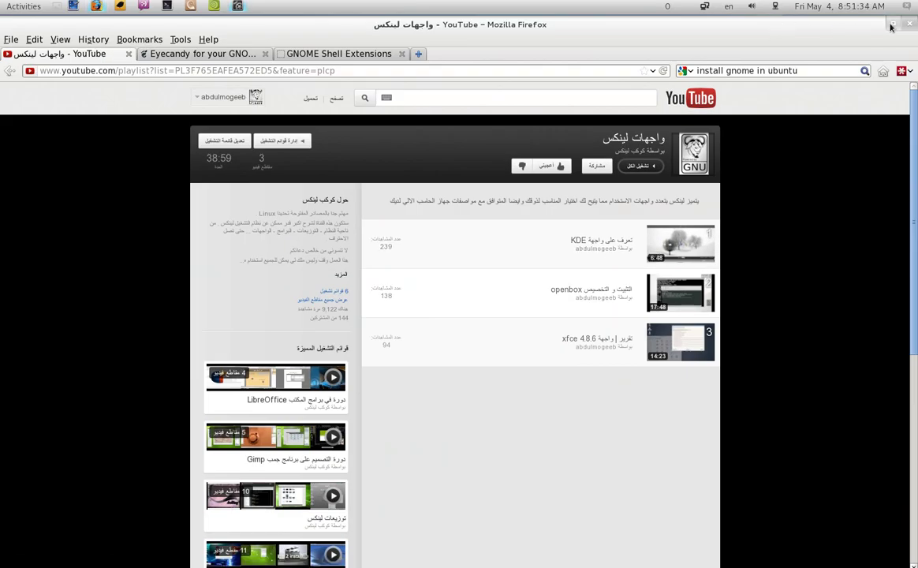
click(894, 26)
drag(667, 25, 652, 197)
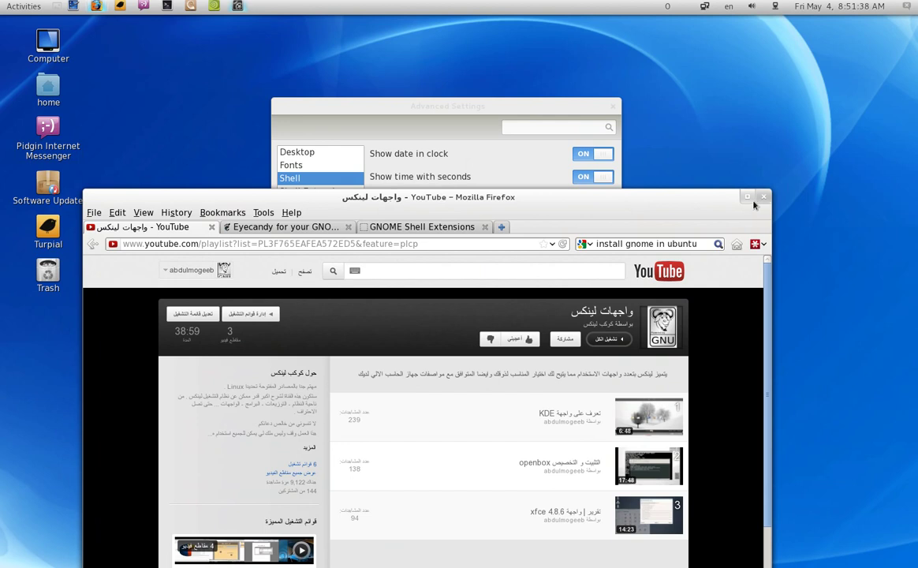
Step: Set the titlebar button arrangement in the Shell settings to Close Only, and change it to Minimize and Close
click(419, 111)
click(553, 222)
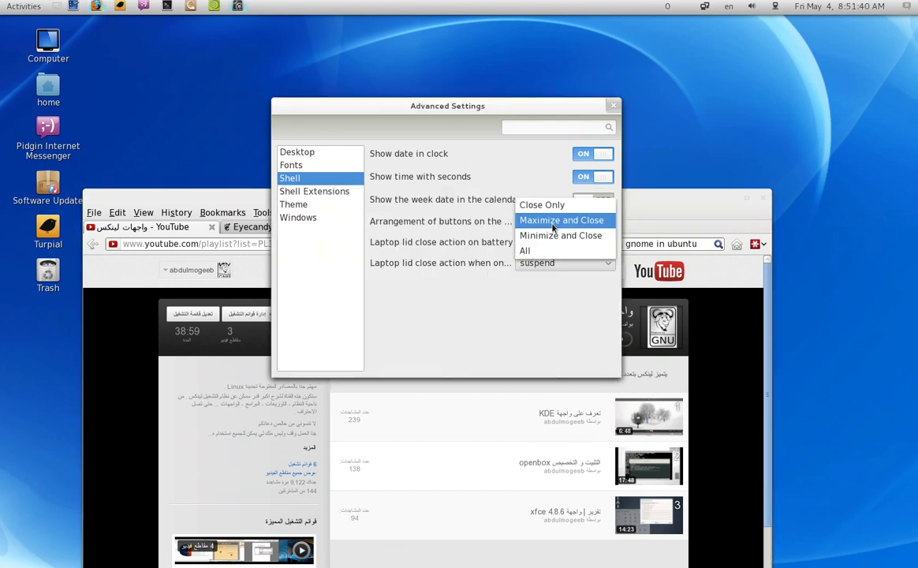
click(544, 204)
click(550, 222)
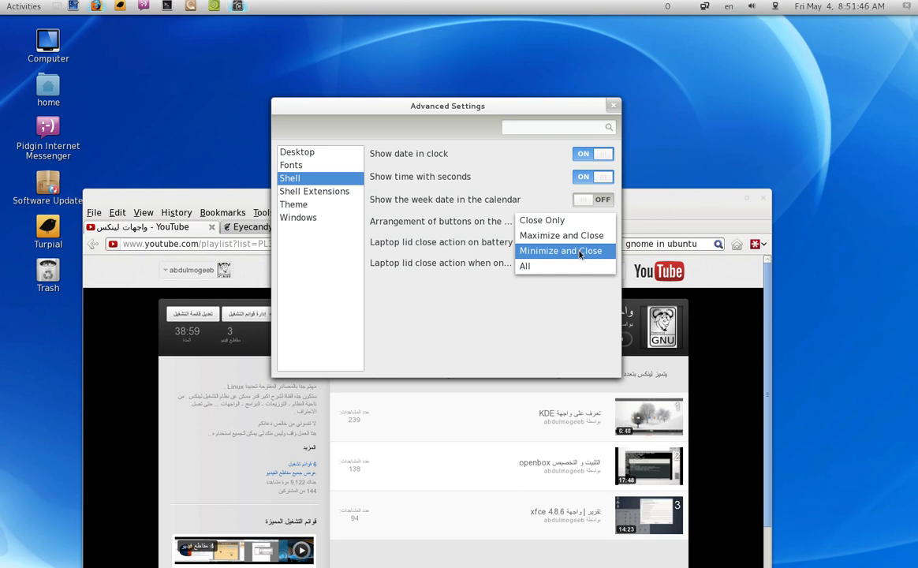
click(580, 251)
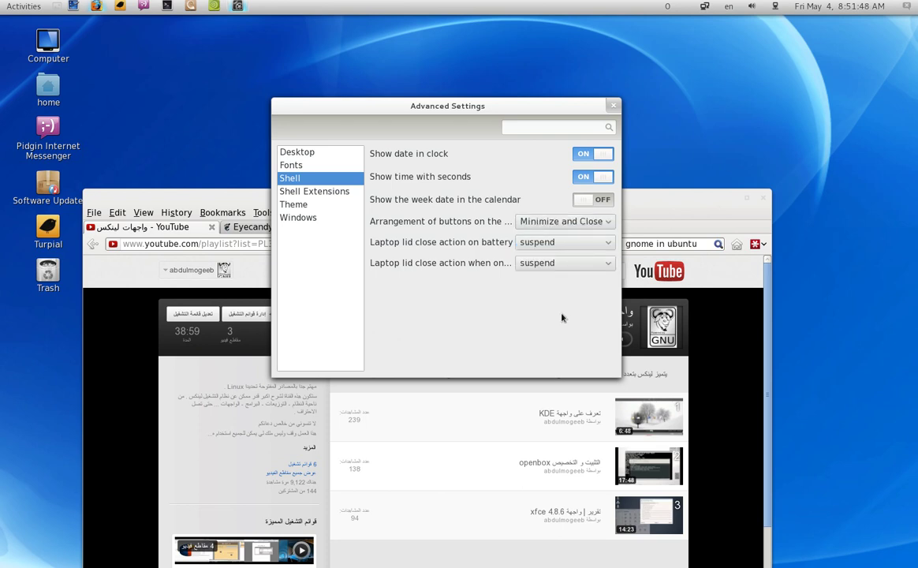
Step: Restart GNOME Shell with the r command and minimize the Firefox window
key(alt+F2)
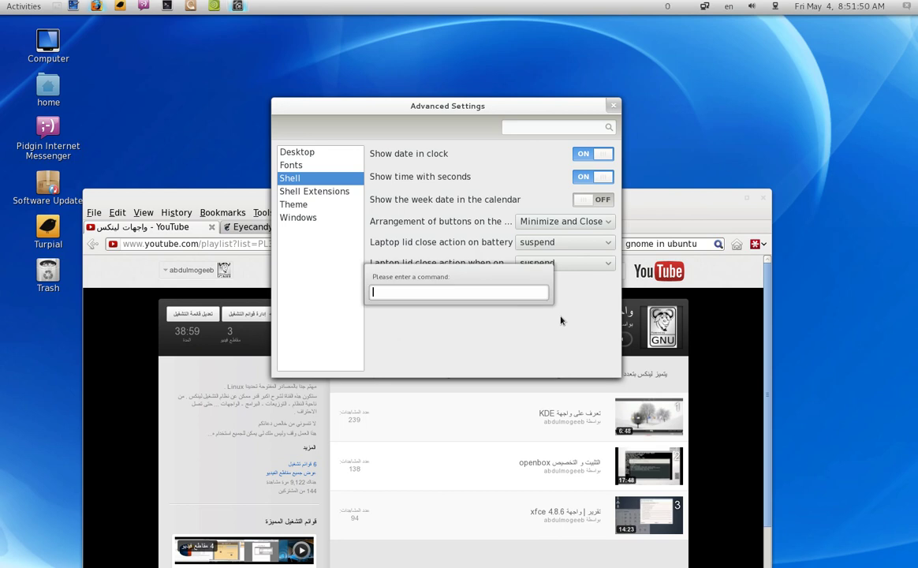
text(r)
key(Return)
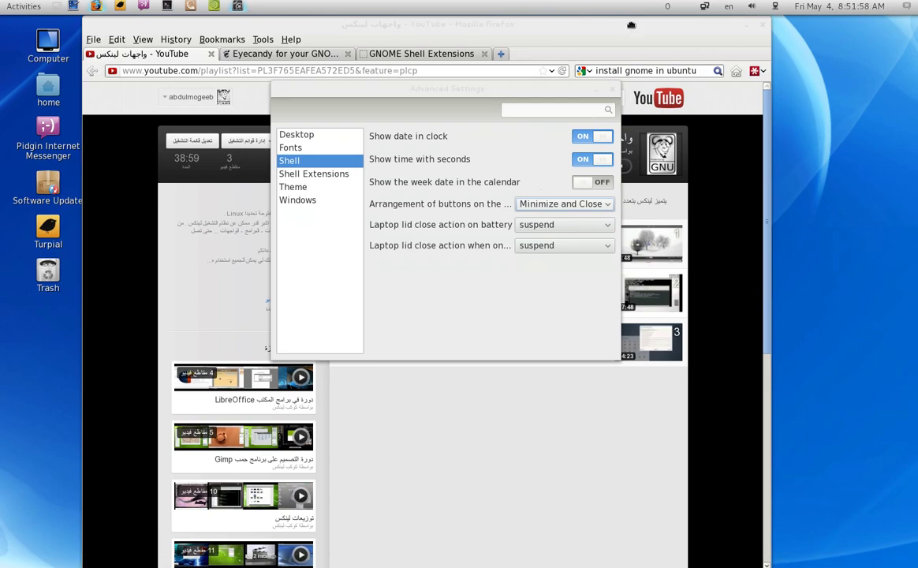
click(576, 23)
click(748, 26)
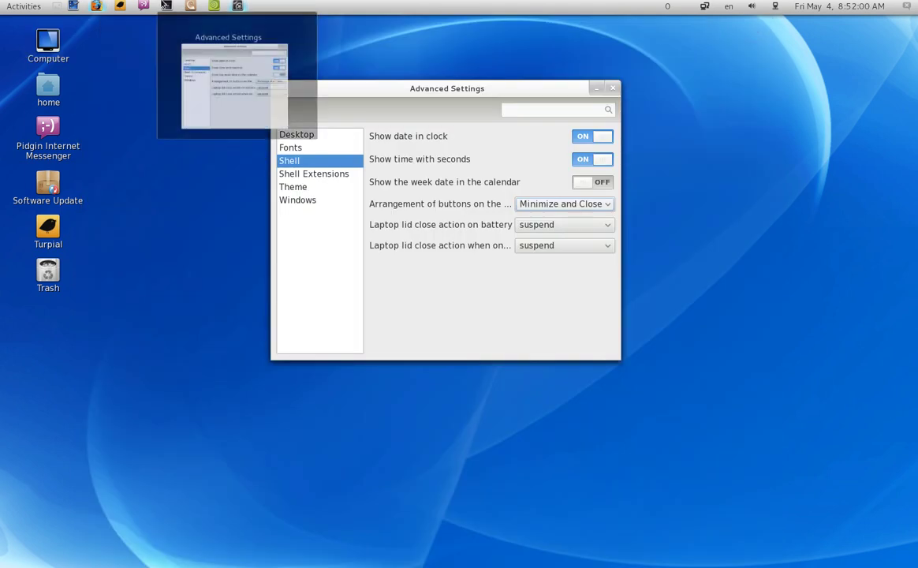
Step: Set the titlebar button arrangement to Maximize and Close and restart GNOME Shell with the r command
click(545, 208)
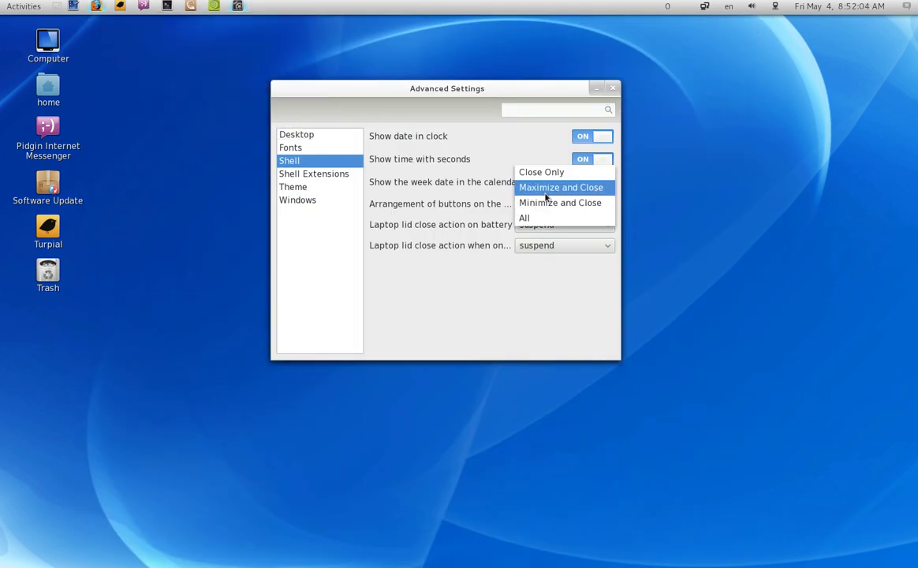
click(546, 195)
mouse_move(1, 1)
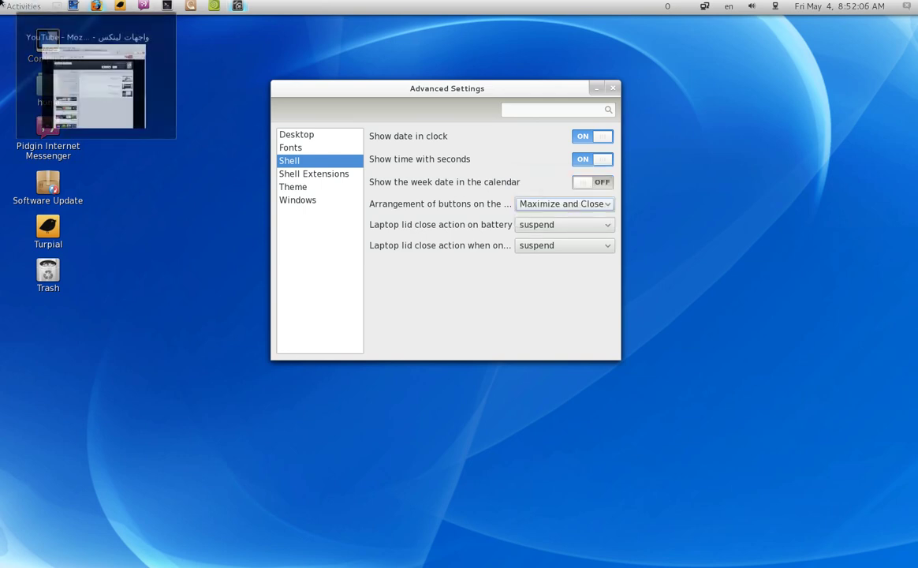
click(614, 267)
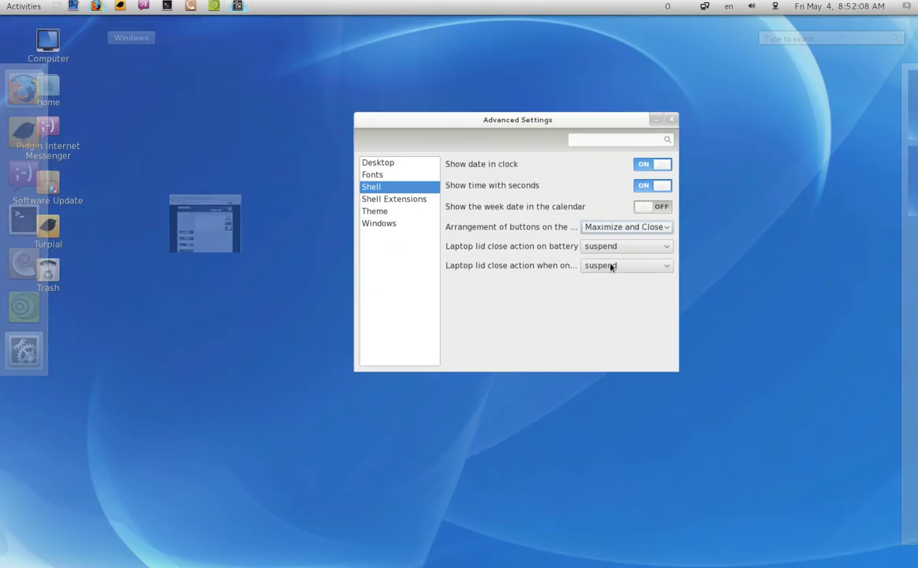
key(alt+F2)
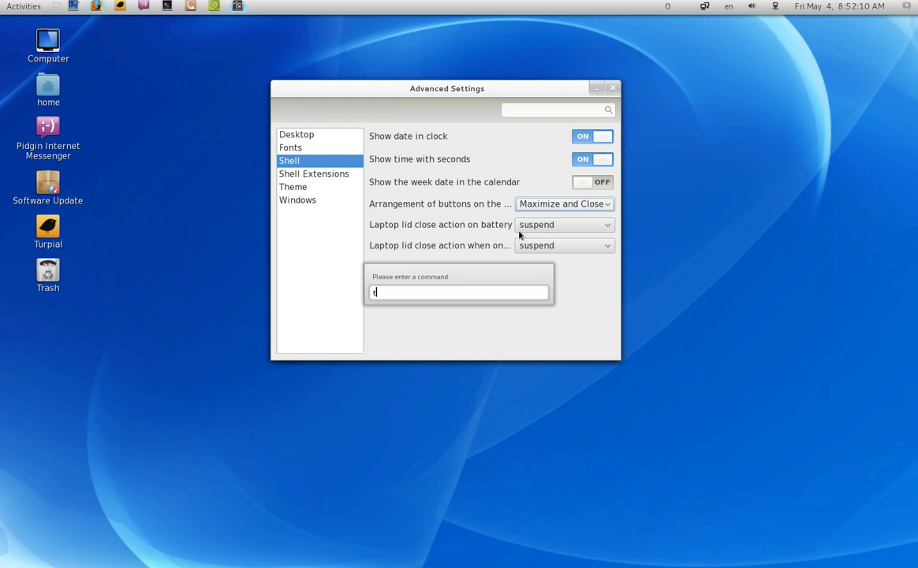
text(r)
key(Return)
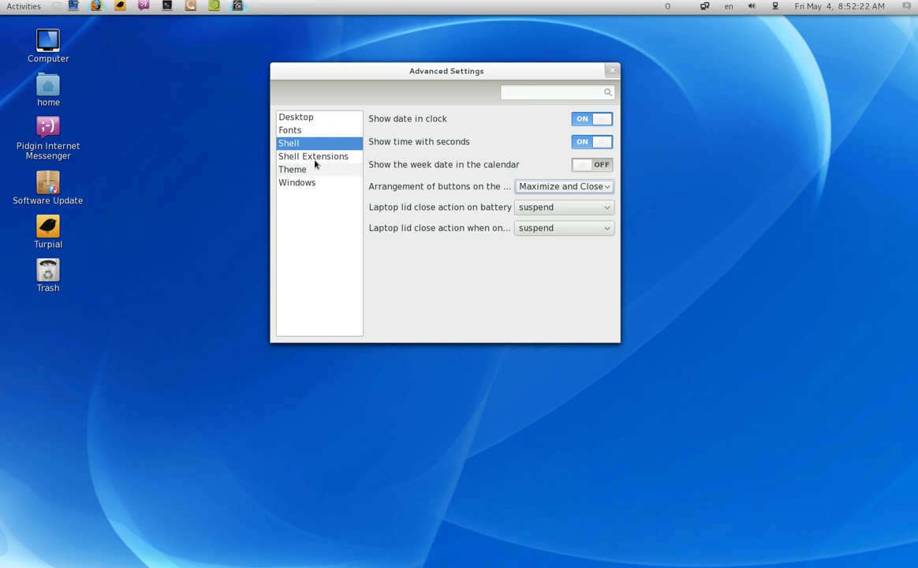
Step: Look through the Shell Extensions settings and switch to the GNOME Shell Extensions page in Firefox
click(279, 157)
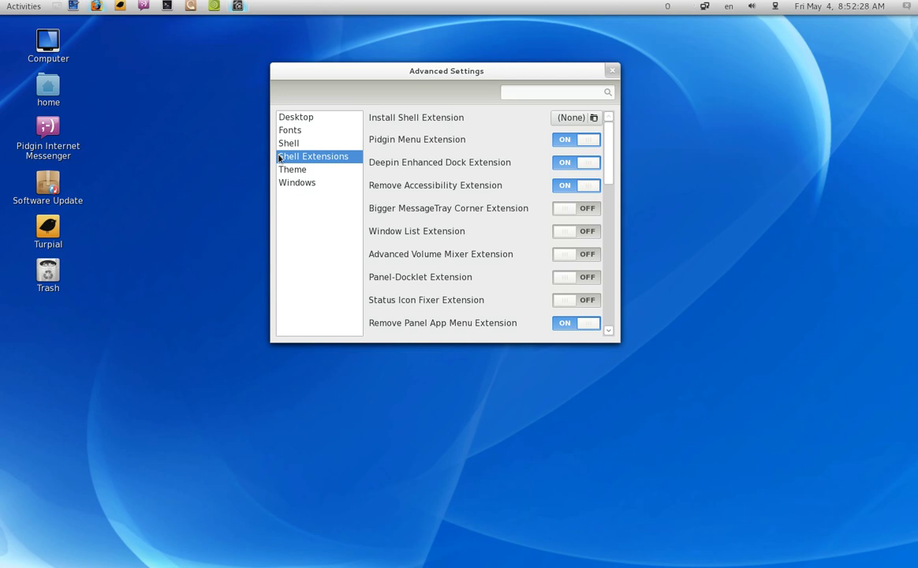
drag(605, 152, 629, 112)
mouse_move(95, 6)
click(86, 63)
click(404, 57)
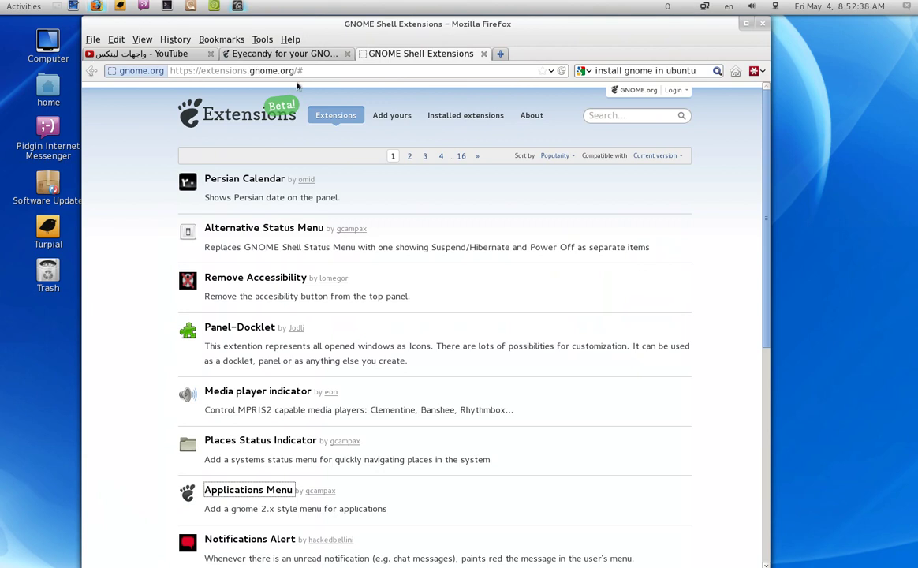
Step: Browse the list of GNOME Shell extensions and open the Applications Menu extension's page in a new tab
scroll(268, 205, down, 7)
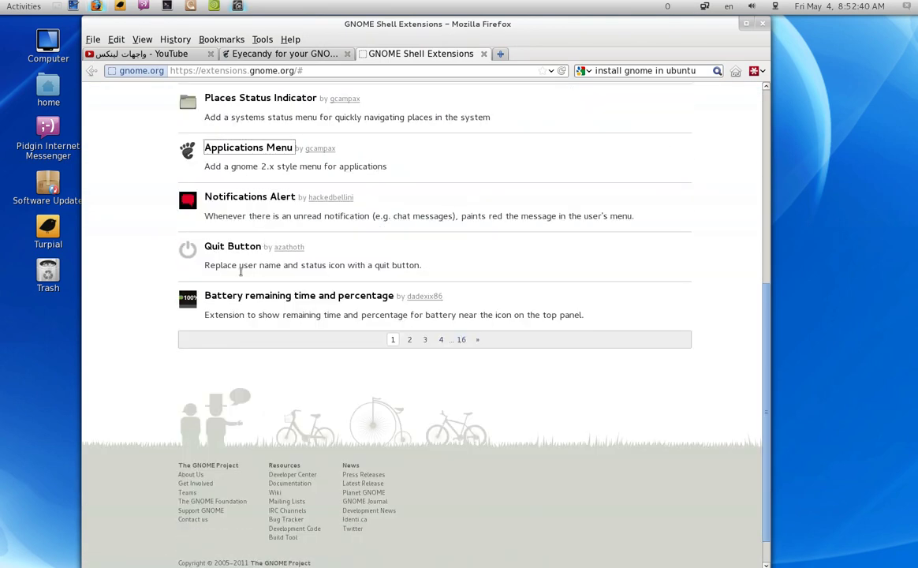
scroll(241, 272, up, 7)
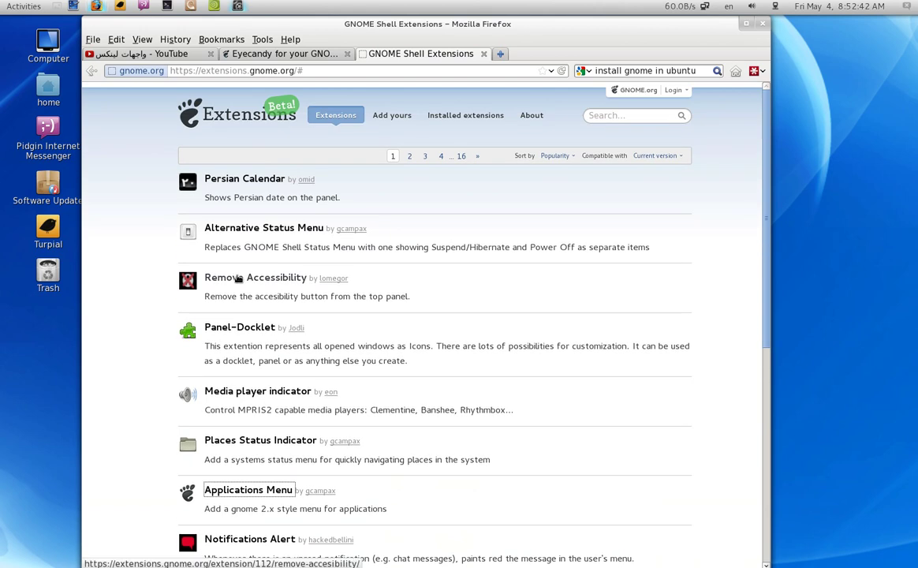
scroll(236, 279, down, 3)
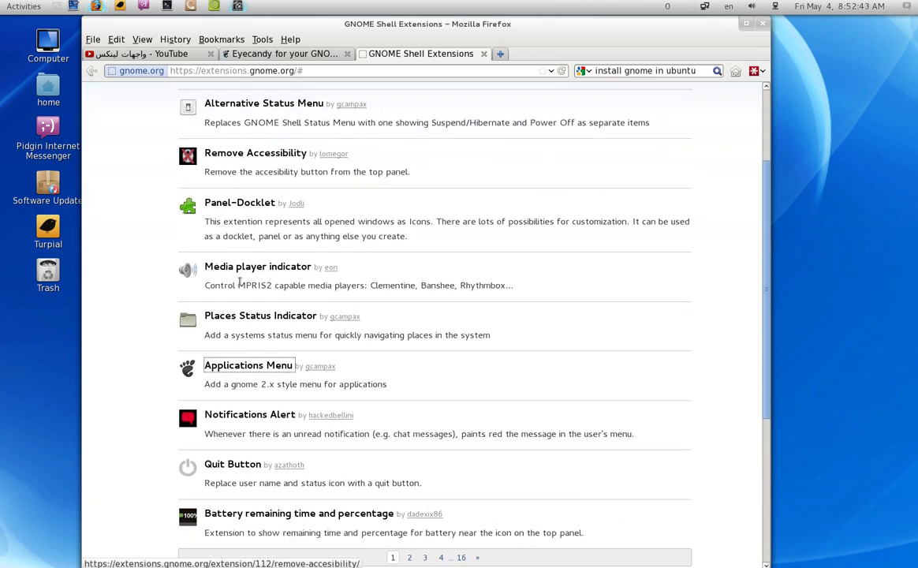
middle_click(242, 369)
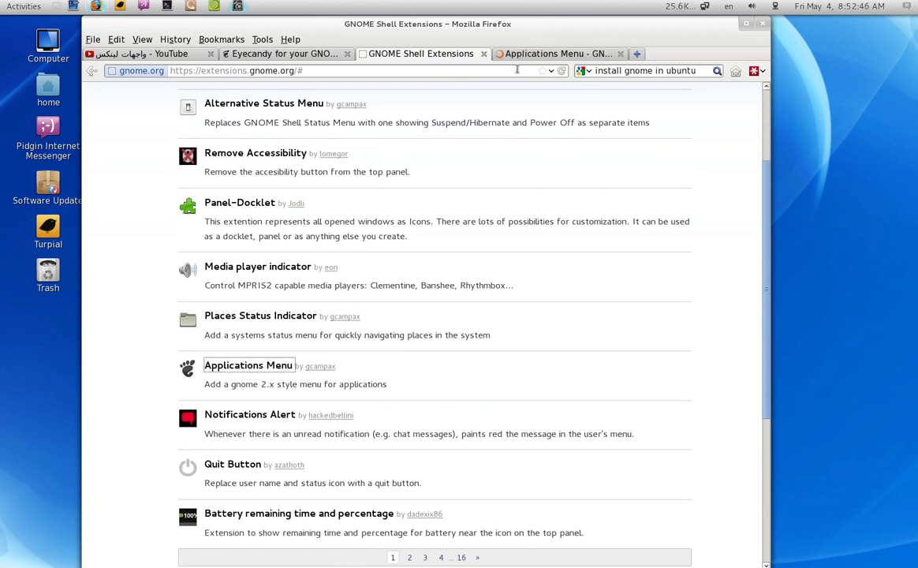
click(521, 59)
Step: View the Applications Menu extension's screenshot at full size and return to its page
click(542, 226)
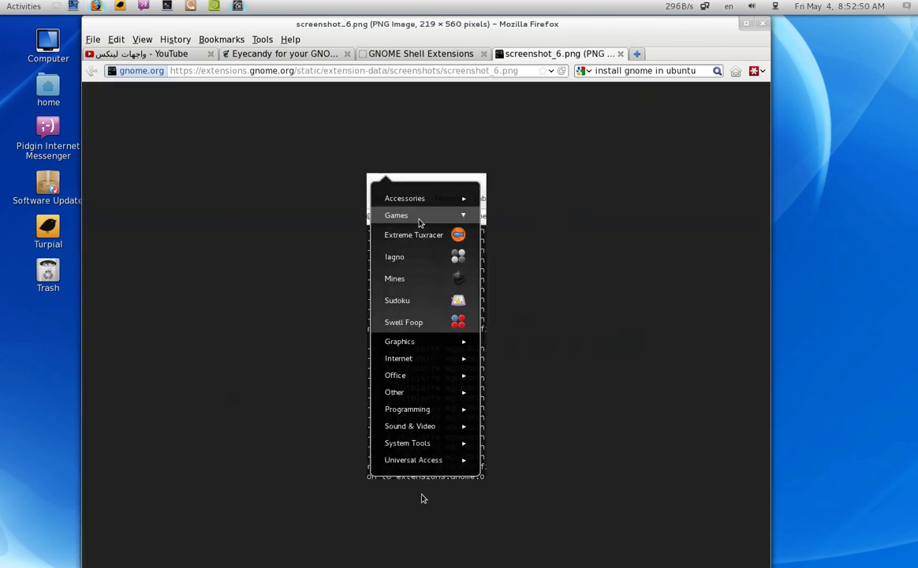
click(436, 53)
click(525, 54)
key(alt+Left)
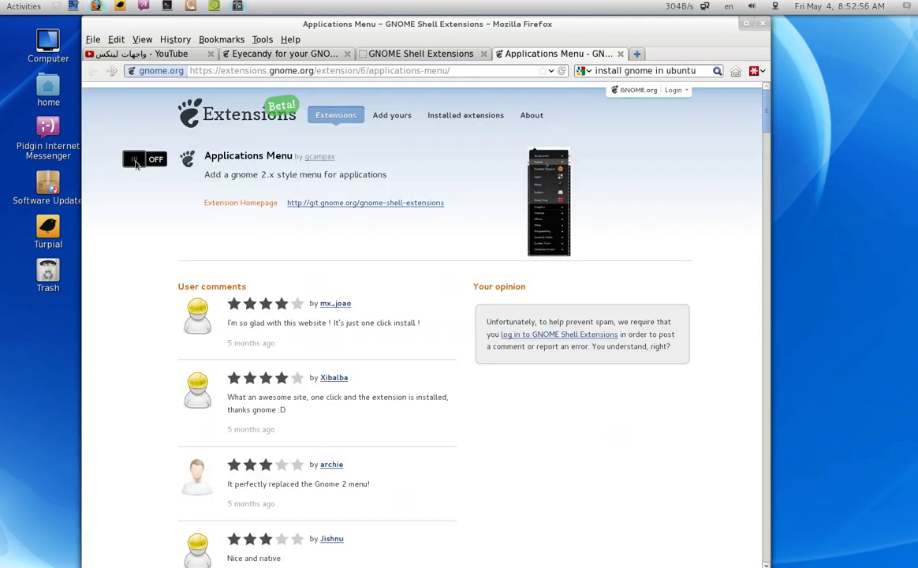
Step: Turn on the Applications Menu extension, open its new menu from the desktop panel, and expand and collapse Accessories
click(136, 161)
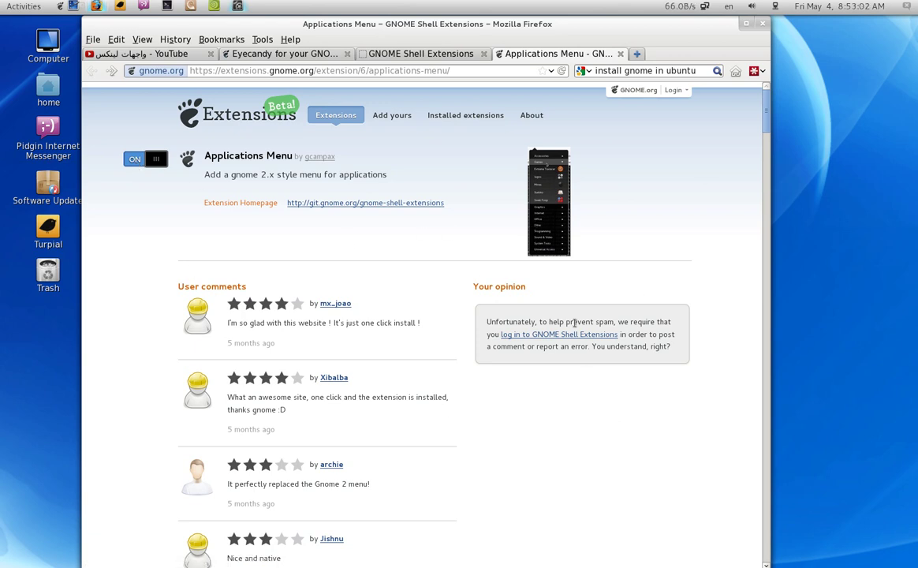
click(56, 7)
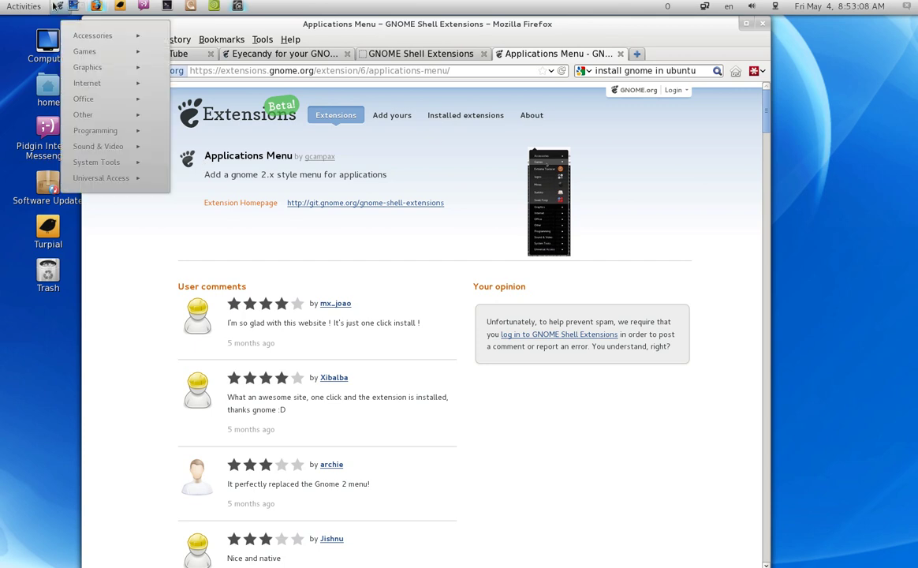
click(73, 34)
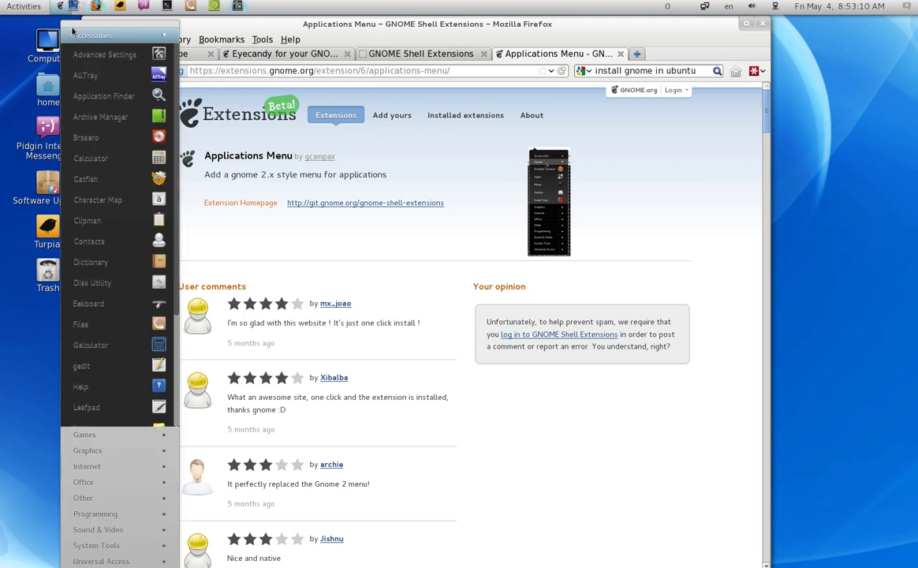
click(72, 34)
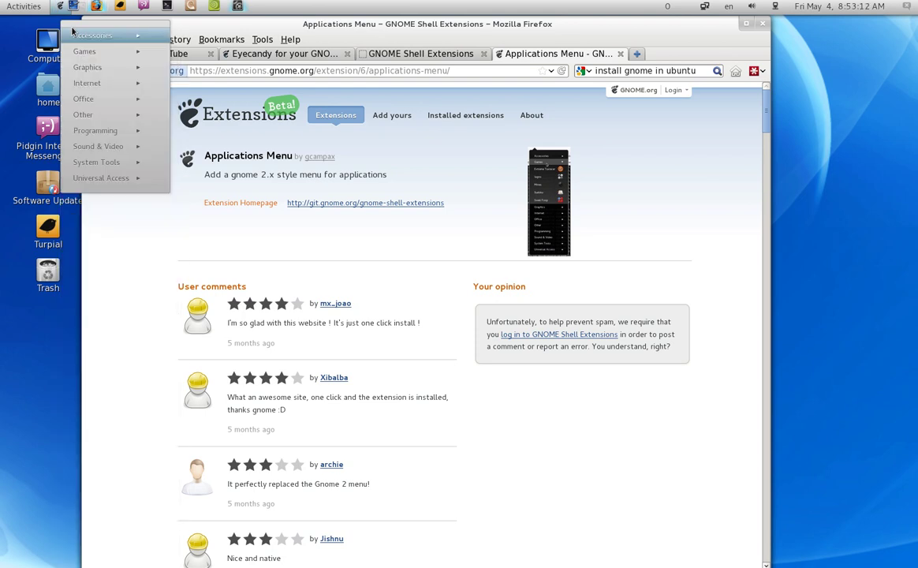
Step: Close the applications menu on the desktop panel and turn off the Applications Menu extension on its web page
click(432, 259)
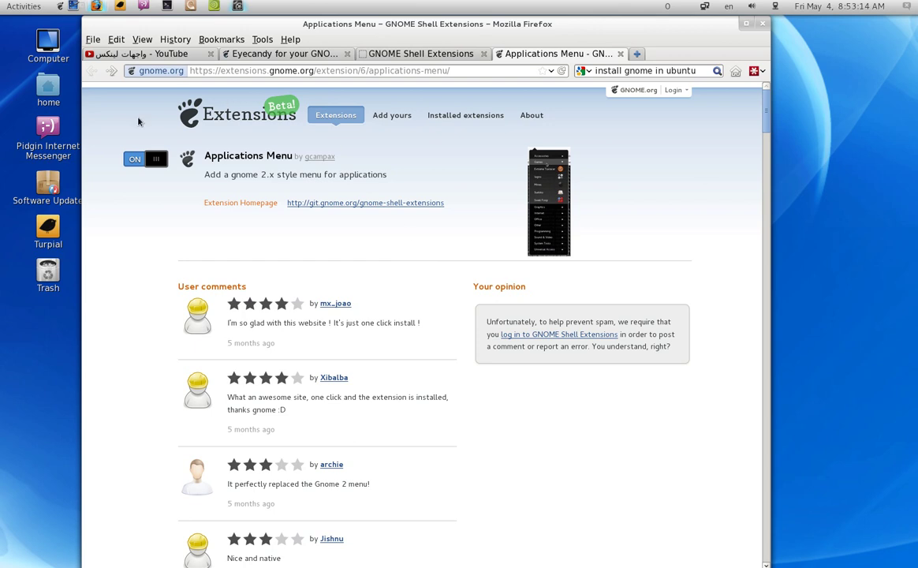
click(130, 158)
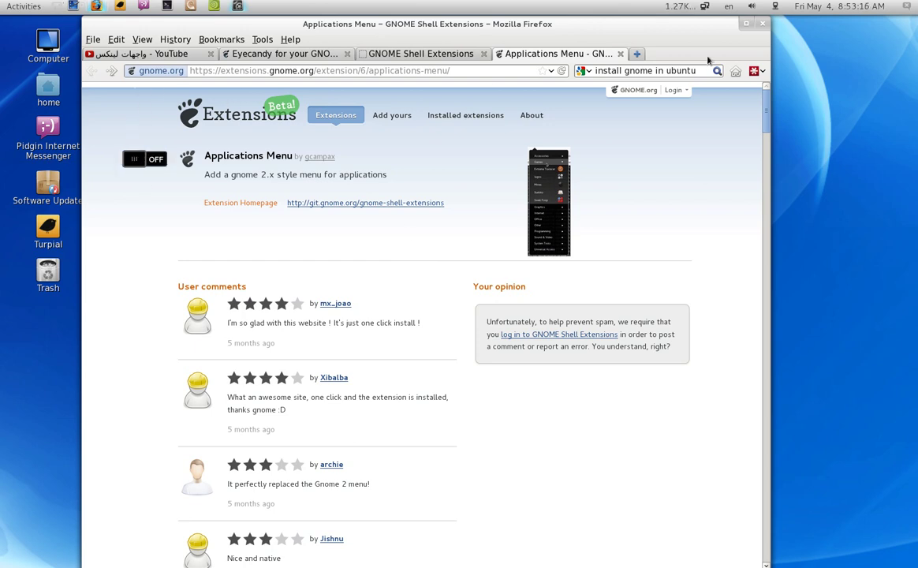
key(alt+F4)
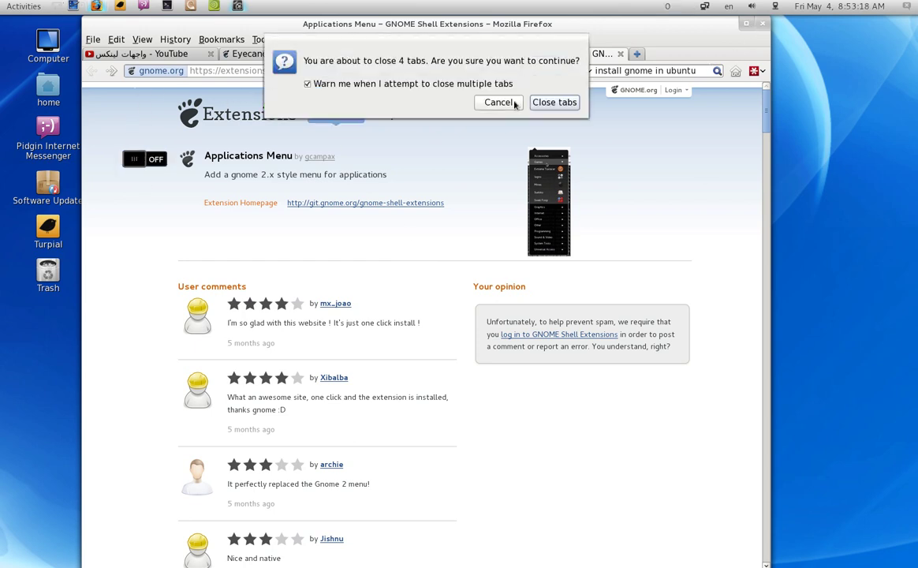
key(Escape)
Step: Return to Advanced Settings, look through the Shell Extensions down to Shell Restart User Menu Entry, and view the user menu
key(alt+Tab)
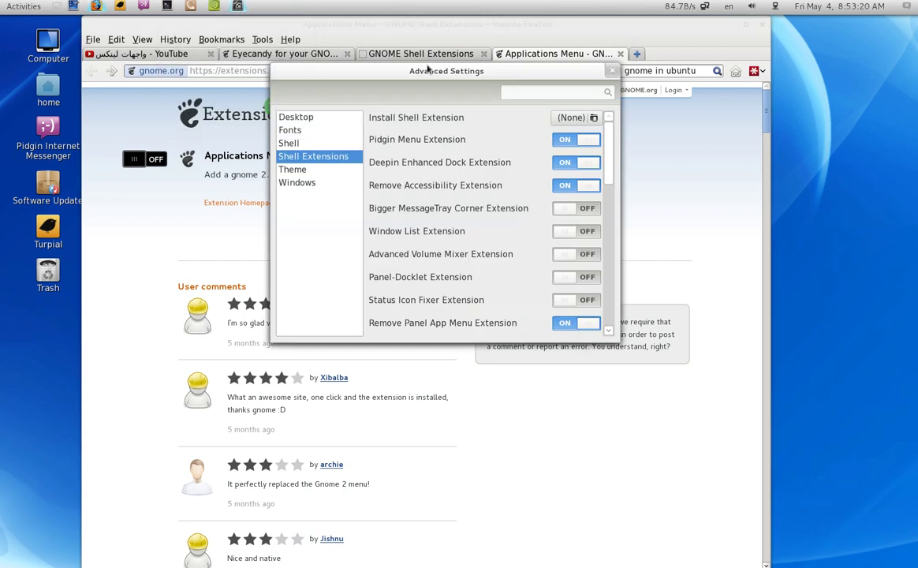
drag(348, 66, 356, 87)
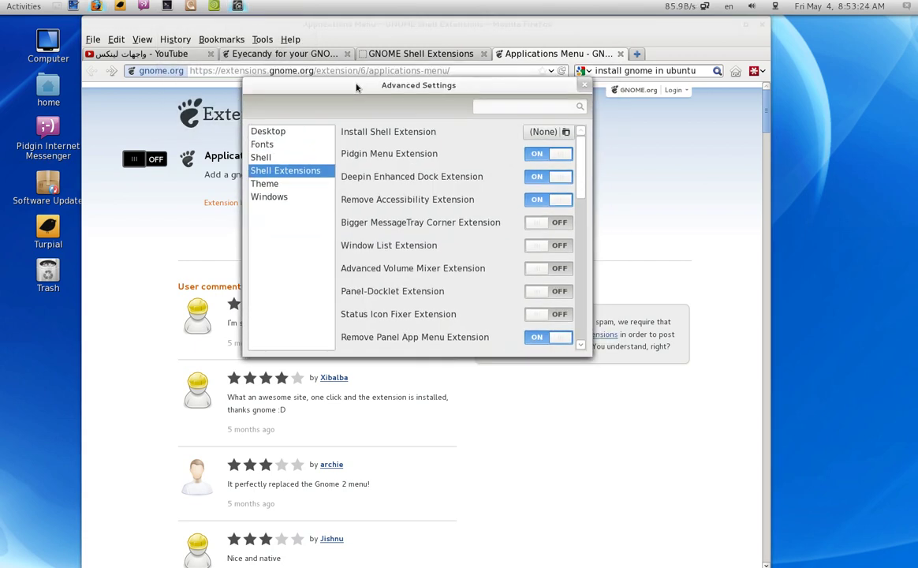
drag(581, 178, 578, 253)
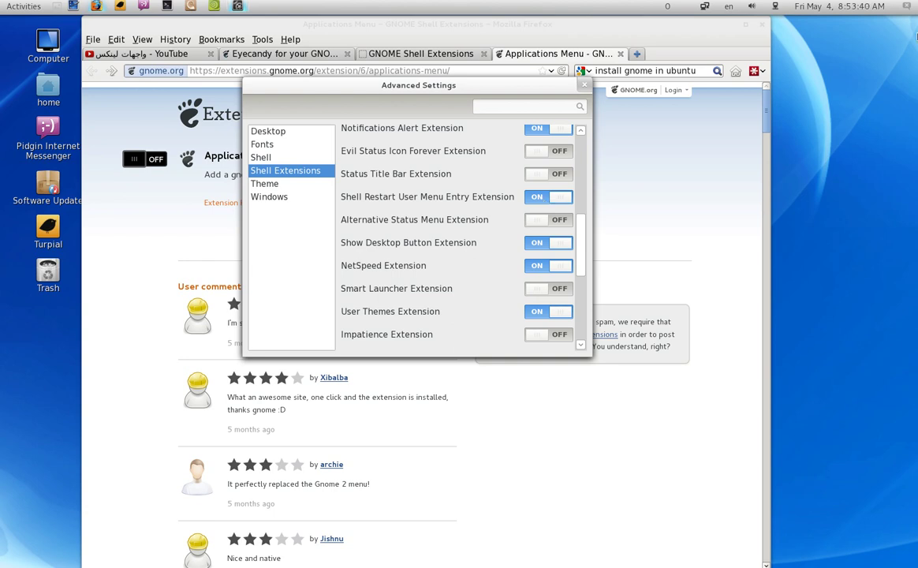
click(905, 9)
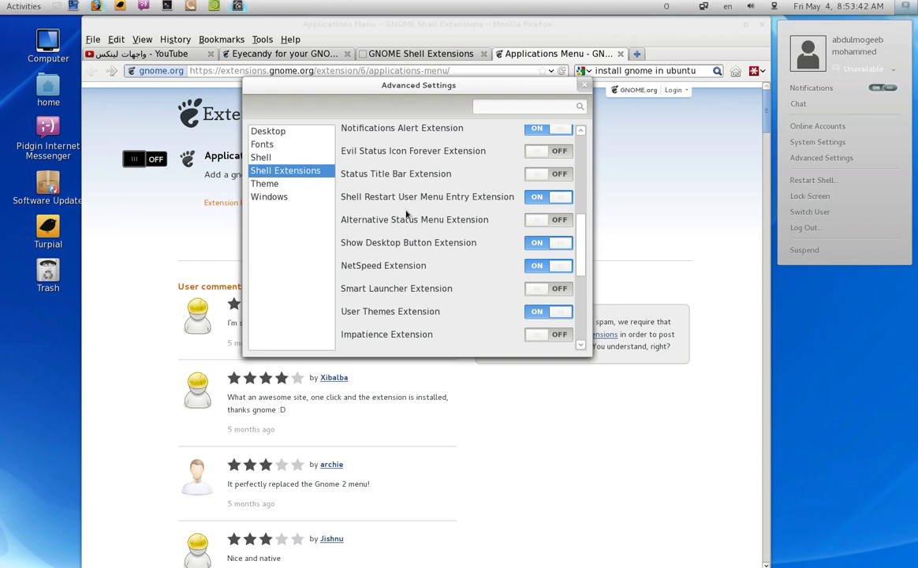
click(370, 195)
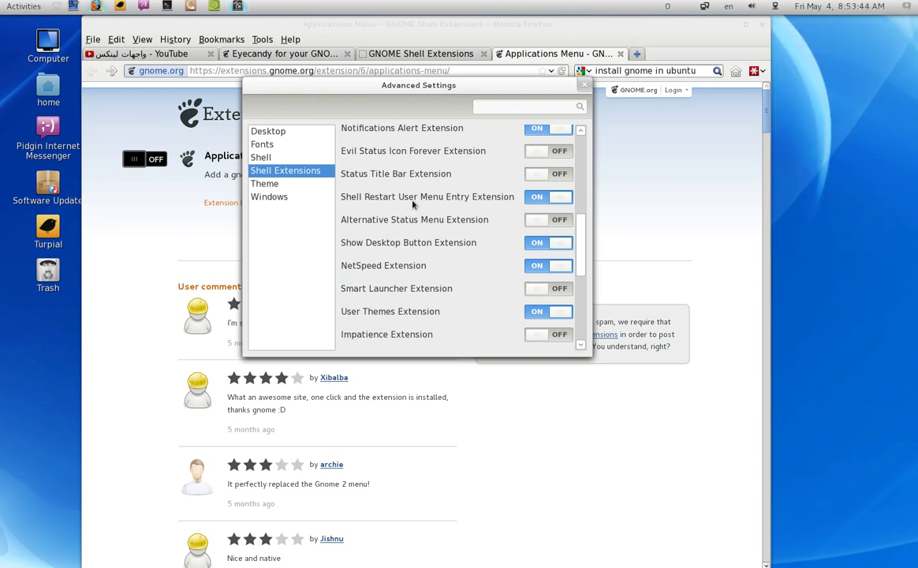
Step: Switch to Firefox, close the Applications Menu extension's tab, and return to the search box above the extensions list
click(570, 166)
key(alt+Left)
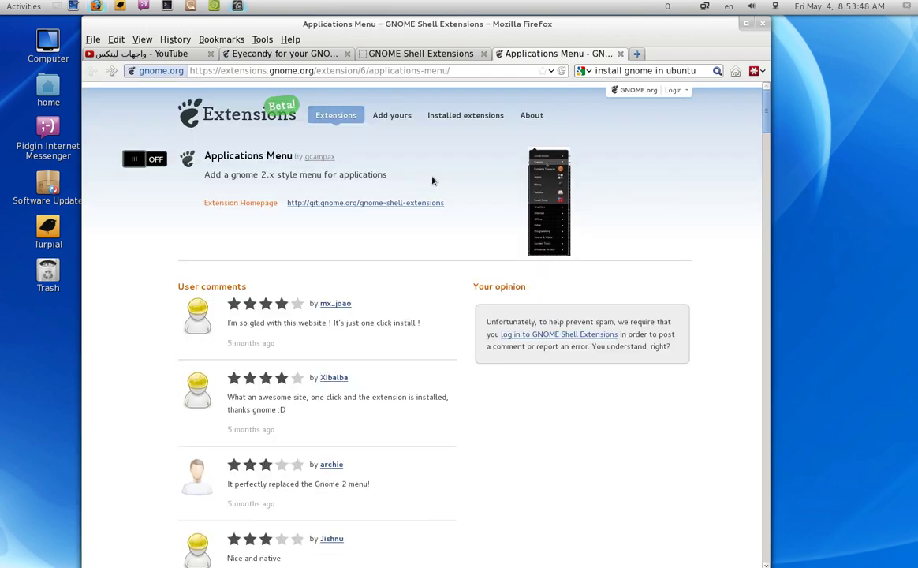
click(620, 54)
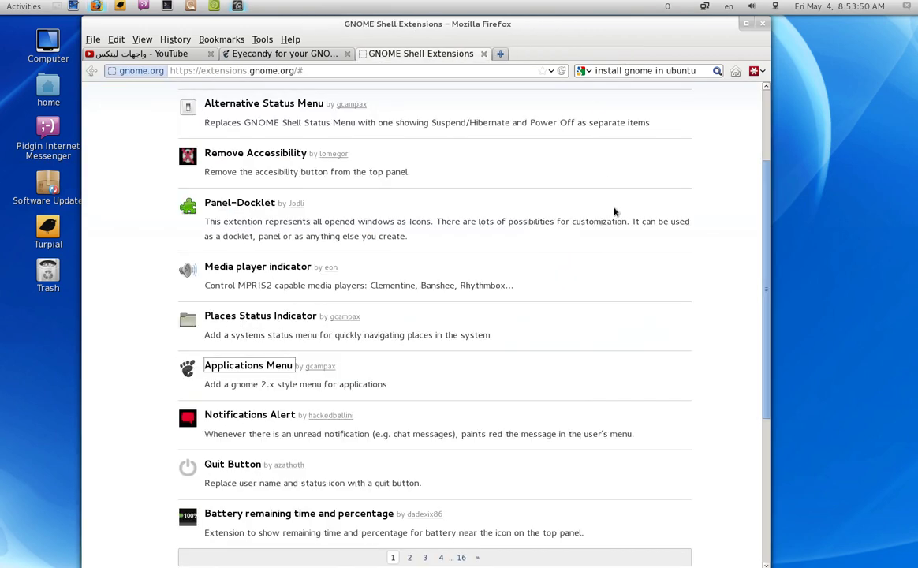
scroll(604, 182, up, 3)
click(601, 117)
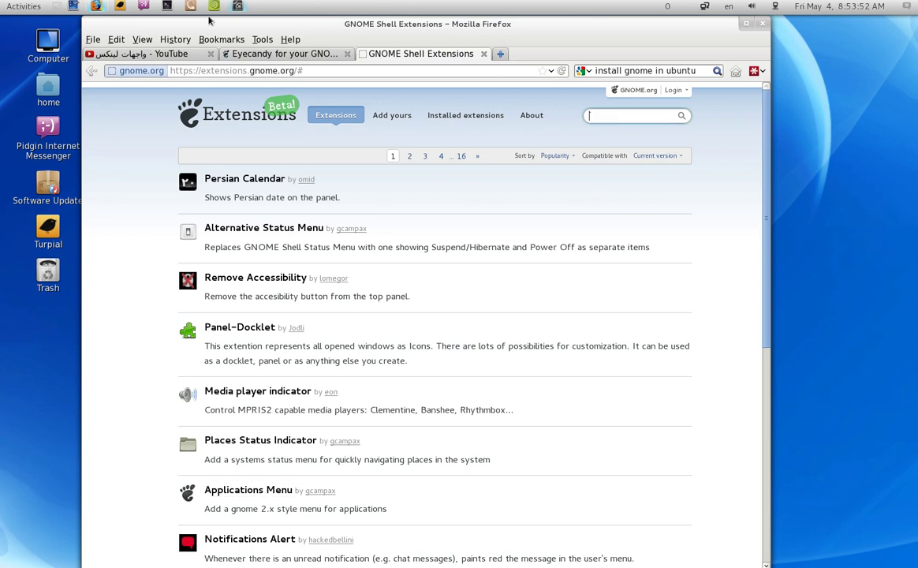
Step: Switch back to Advanced Settings and restart the GNOME Shell from the user menu
mouse_move(190, 6)
click(215, 67)
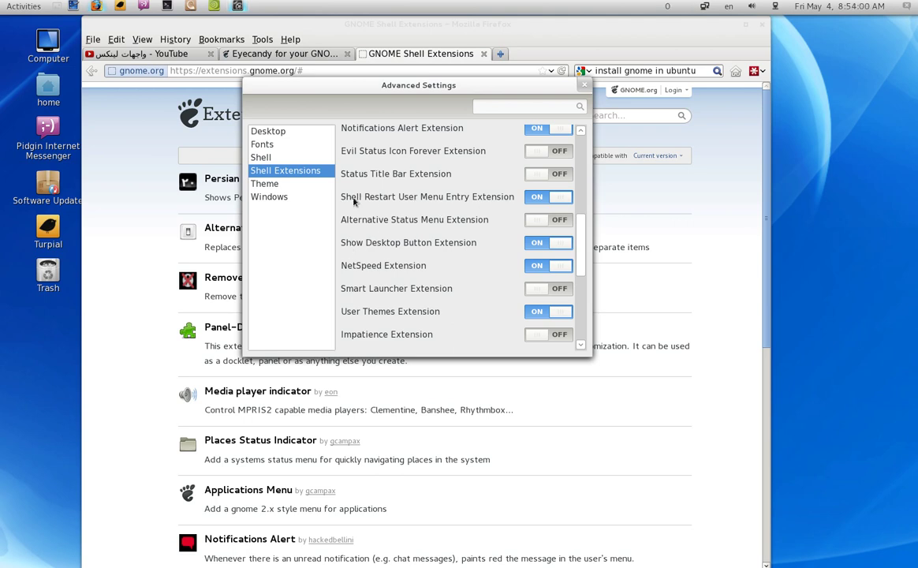
click(915, 3)
click(859, 178)
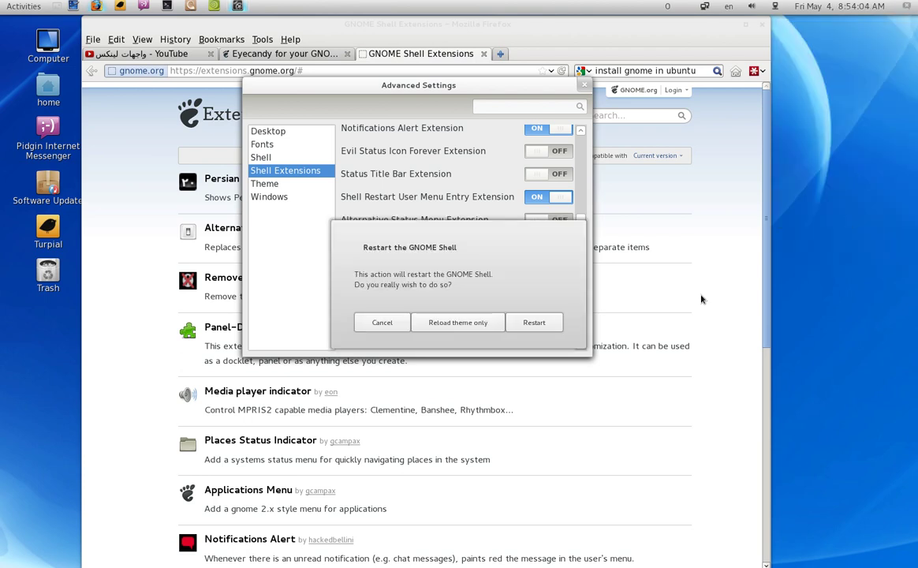
click(522, 328)
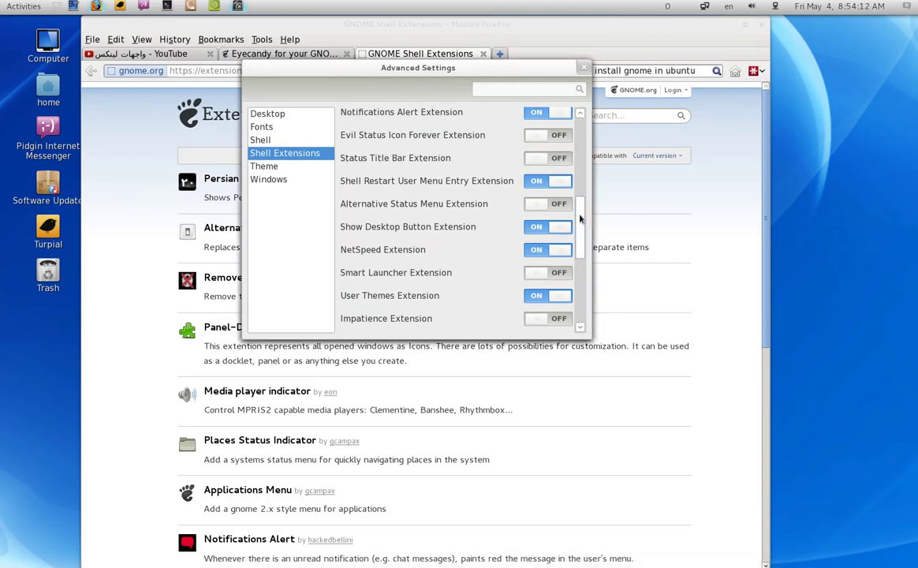
Step: Try the Remove Accessibility extension off and back on, and the Panel-Docklet extension on and back off
drag(580, 219, 574, 259)
drag(574, 258, 582, 138)
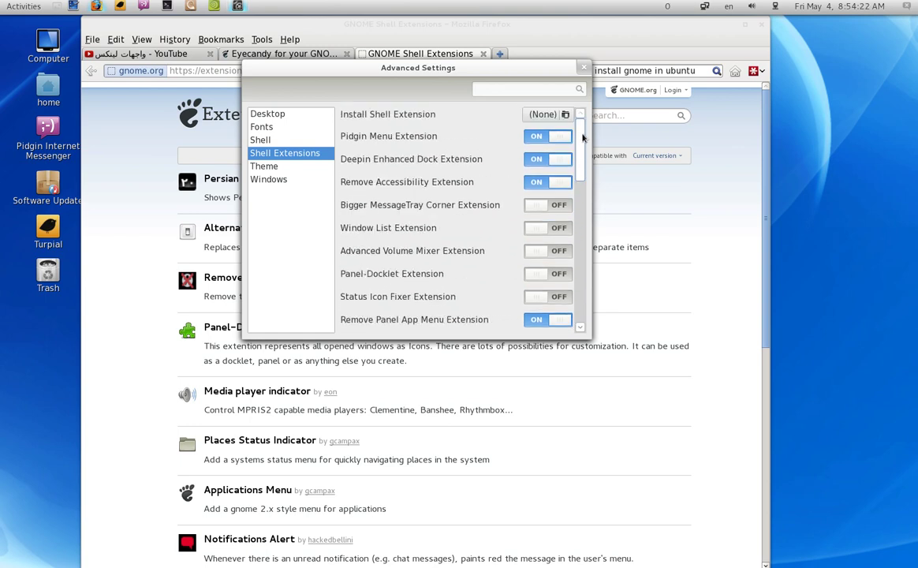
click(544, 182)
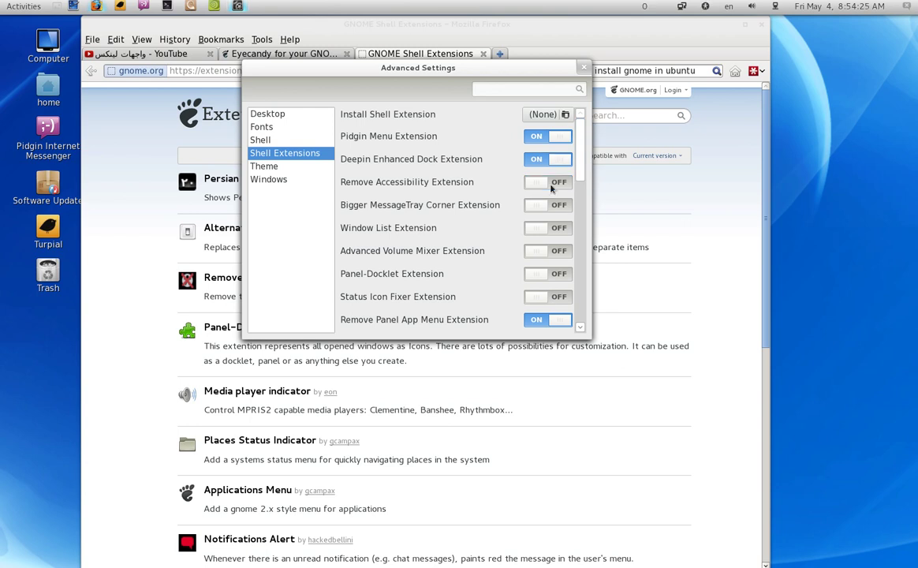
click(704, 7)
click(705, 7)
click(547, 182)
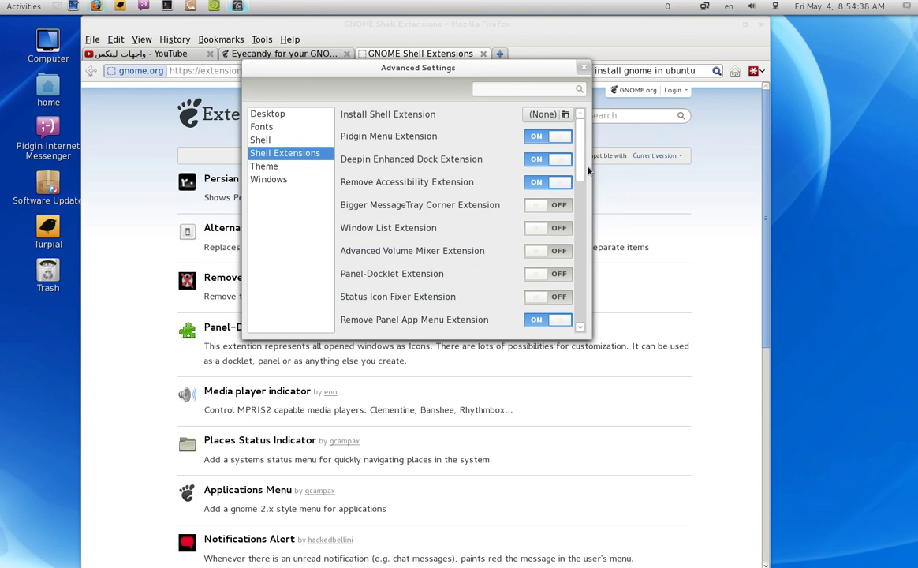
click(538, 276)
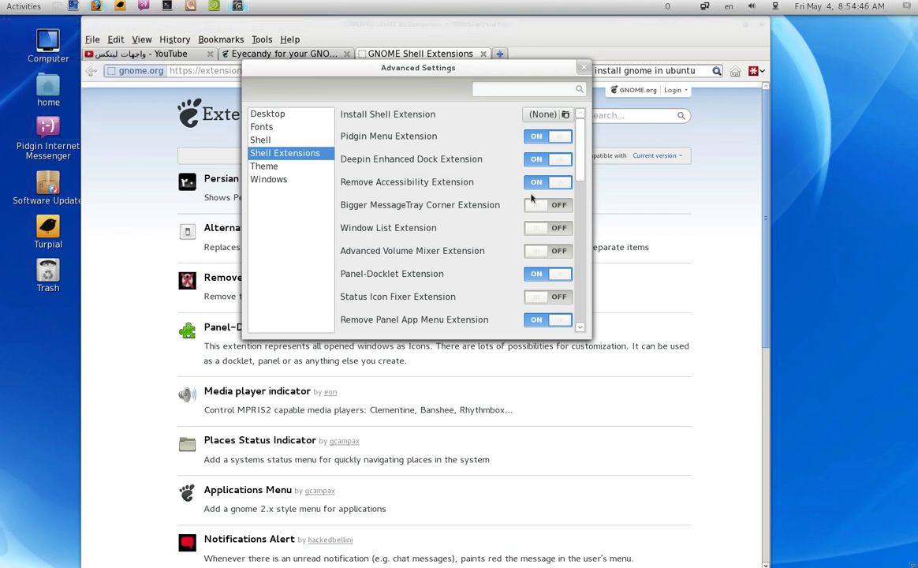
click(541, 276)
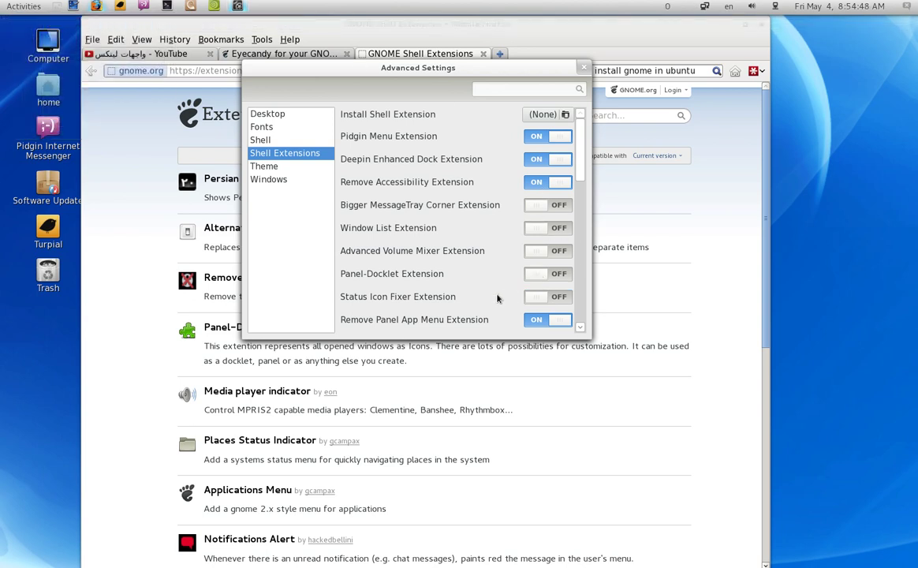
Step: Look through the rest of the Shell Extensions list and search the settings for "user"
scroll(498, 299, down, 1)
scroll(498, 298, down, 12)
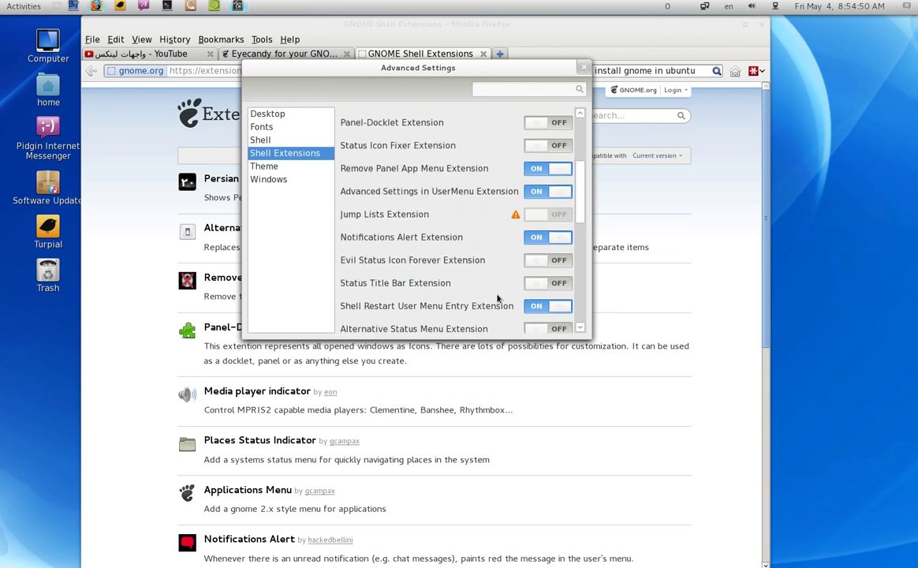
scroll(498, 298, down, 3)
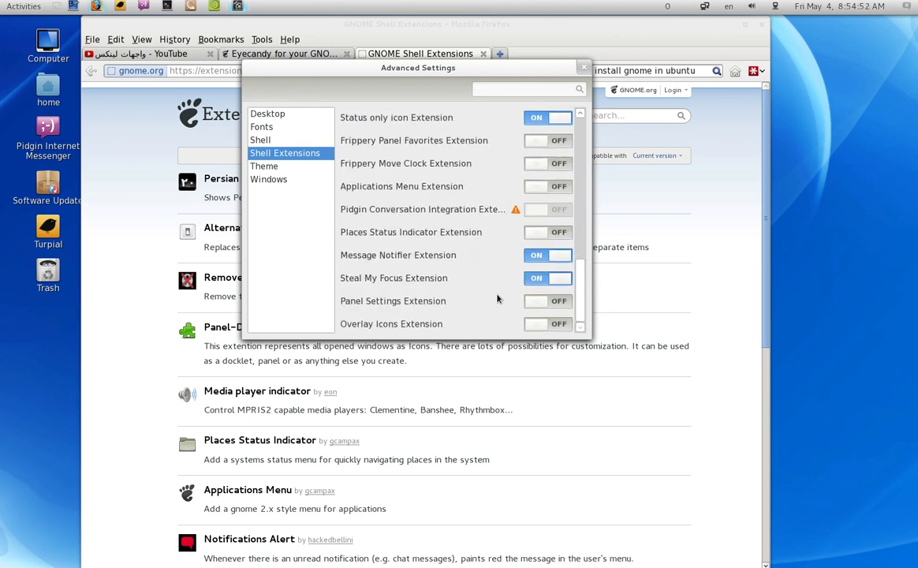
click(507, 92)
text(user)
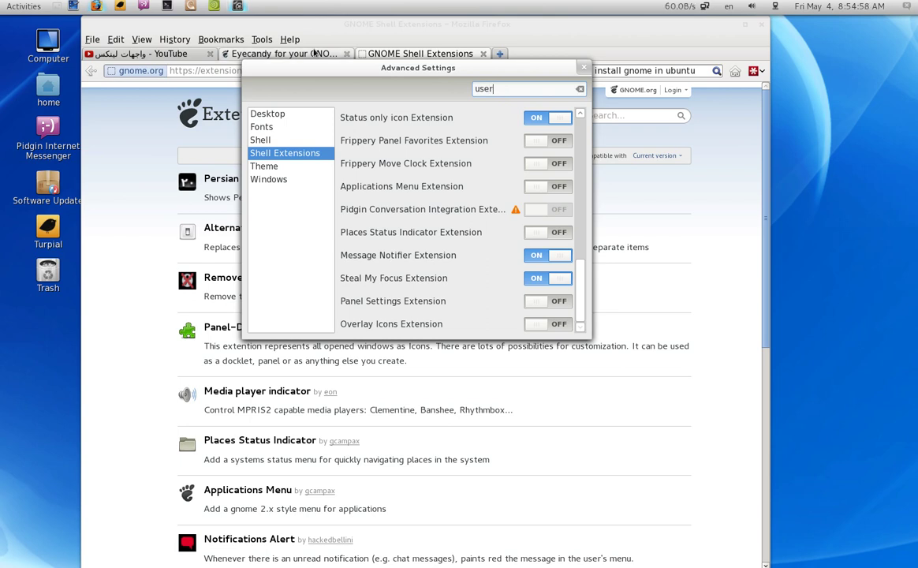
key(Return)
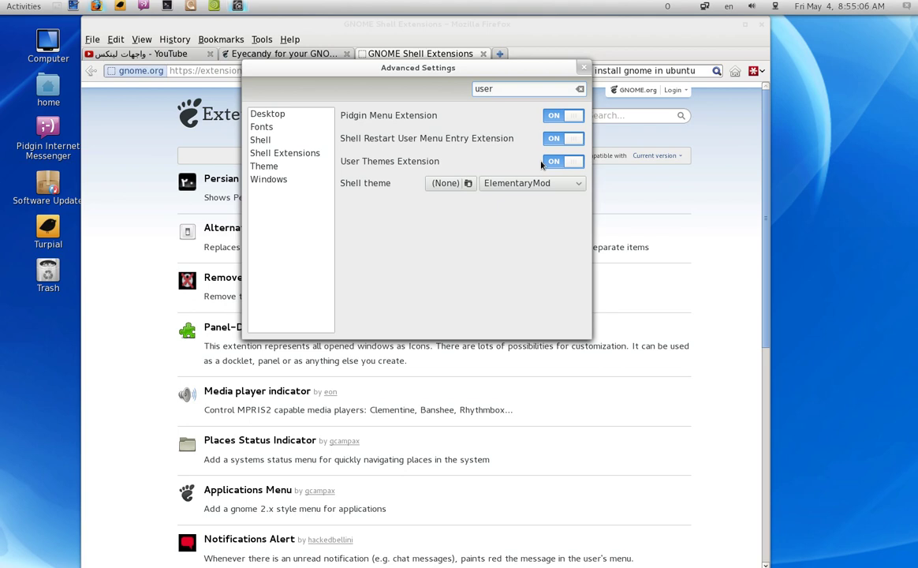
Step: View the open windows and workspaces in the Activities overview and return to Advanced Settings
click(35, 6)
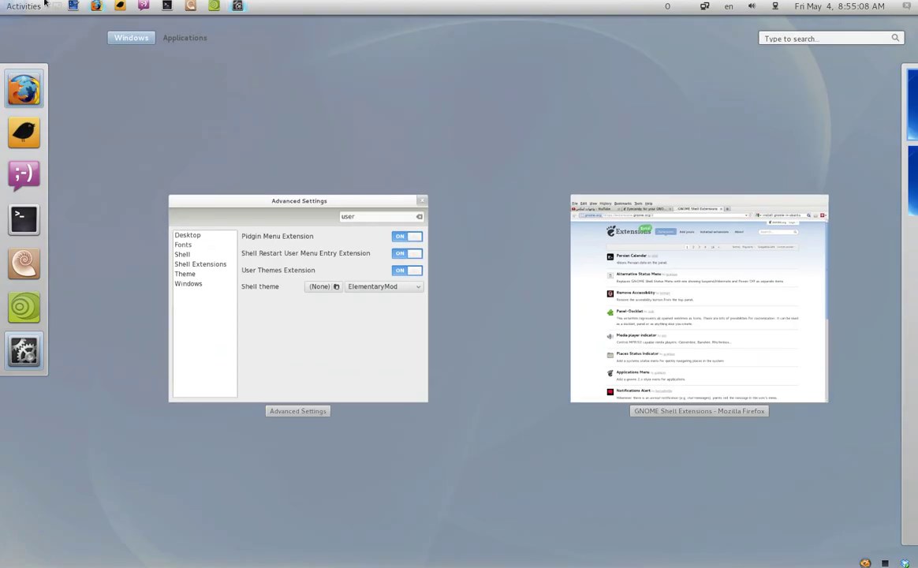
mouse_move(917, 338)
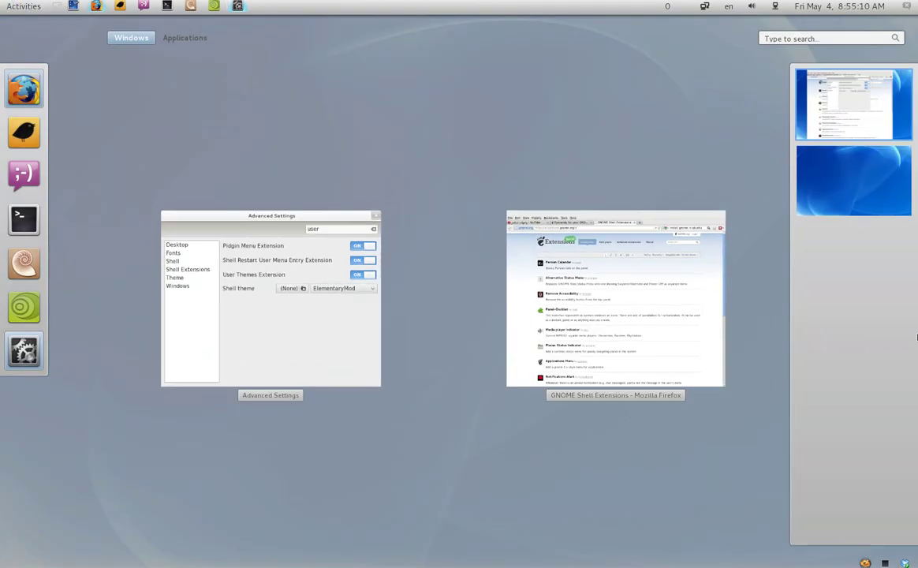
click(276, 299)
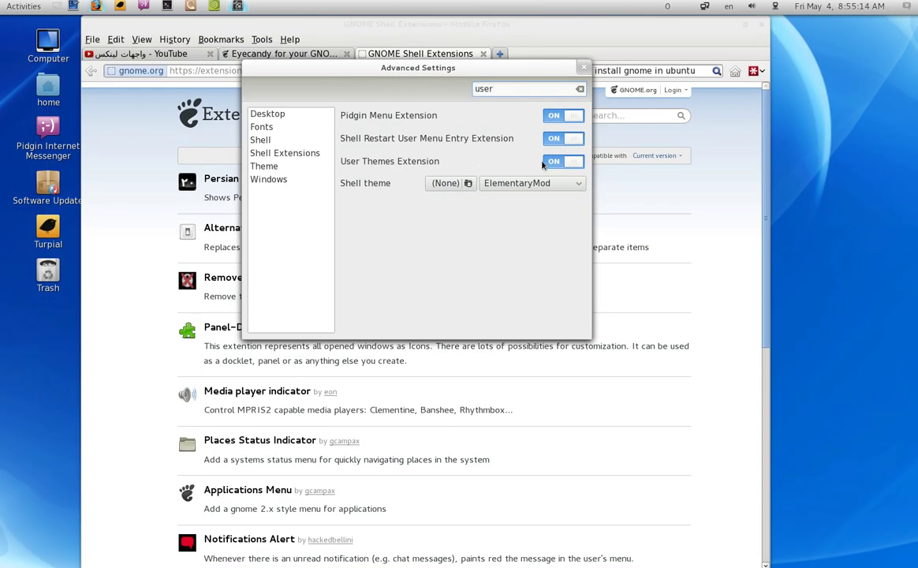
Step: Close Advanced Settings, search the Activities overview for "tw", and leave the overview
click(583, 67)
click(24, 7)
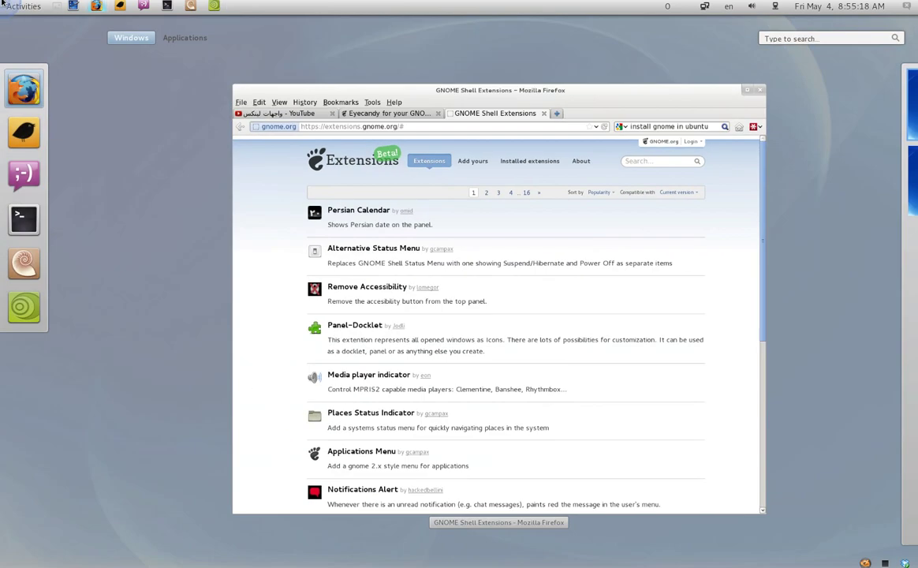
text(tw)
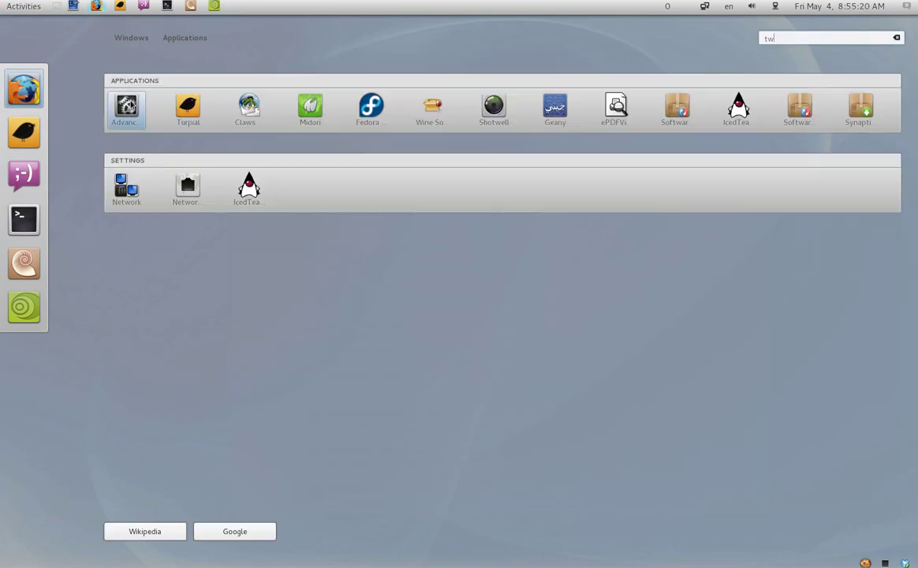
key(Escape)
key(Escape)
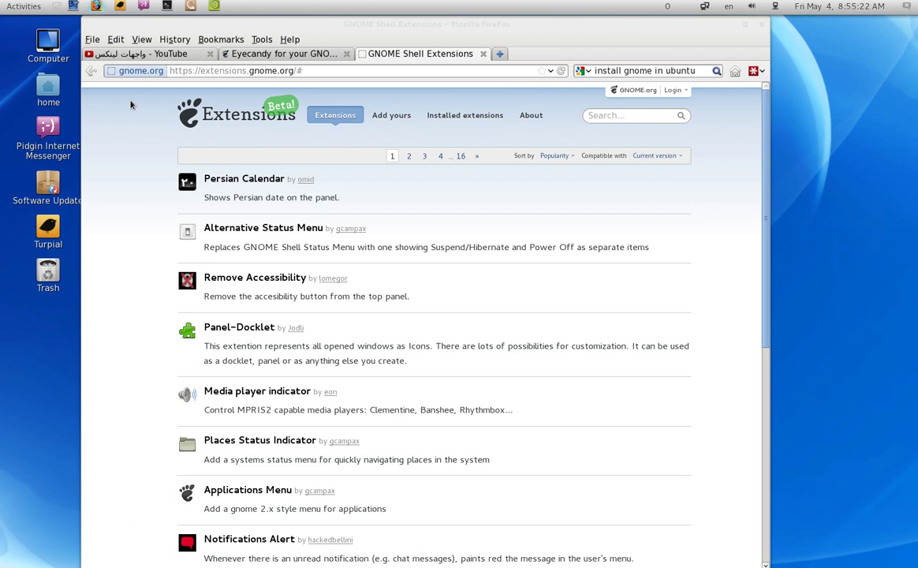
Step: Reopen Advanced Settings from the user menu and move its window toward the middle of the desktop
click(906, 5)
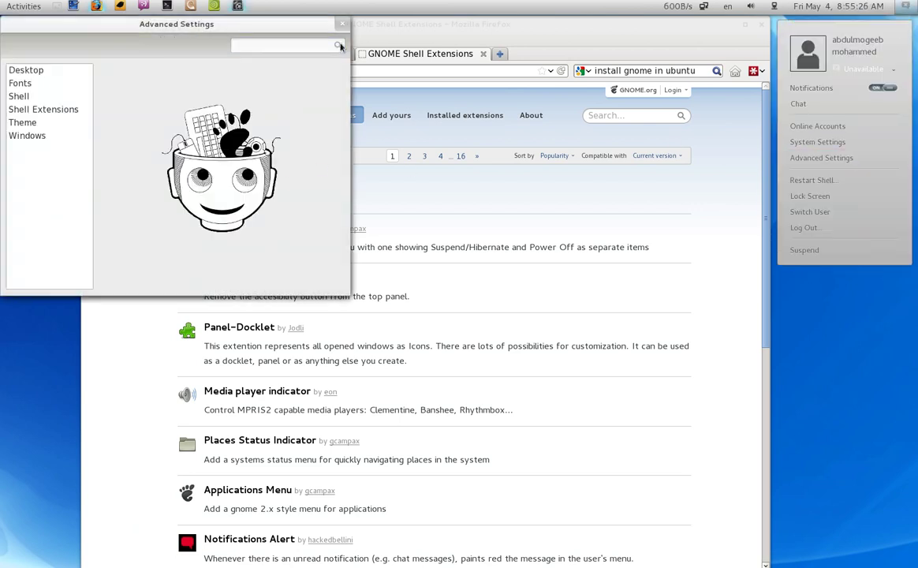
click(210, 33)
drag(210, 32, 370, 85)
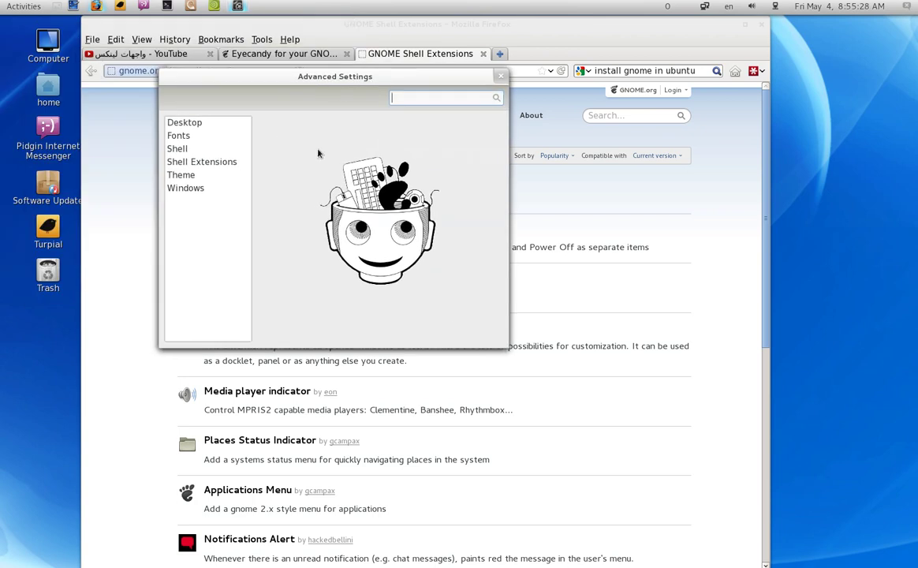
Step: Search the settings for "adva" and look through the Shell Extensions for Advanced Settings in UserMenu
click(233, 163)
click(425, 97)
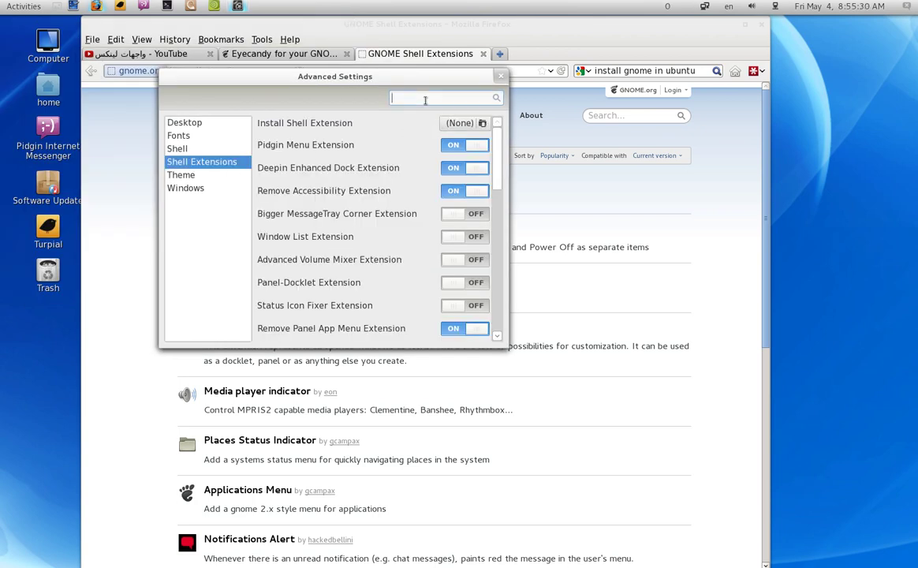
text(advav)
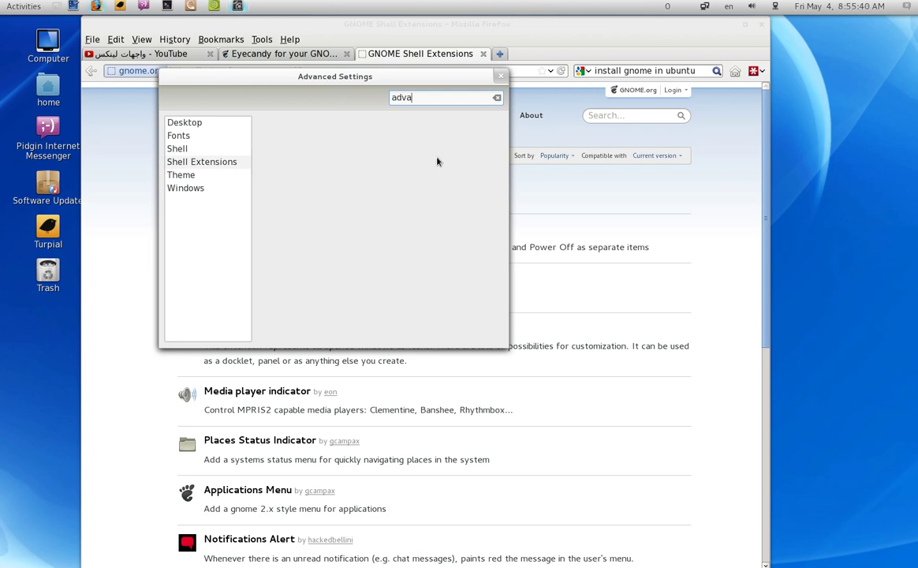
drag(497, 147, 496, 189)
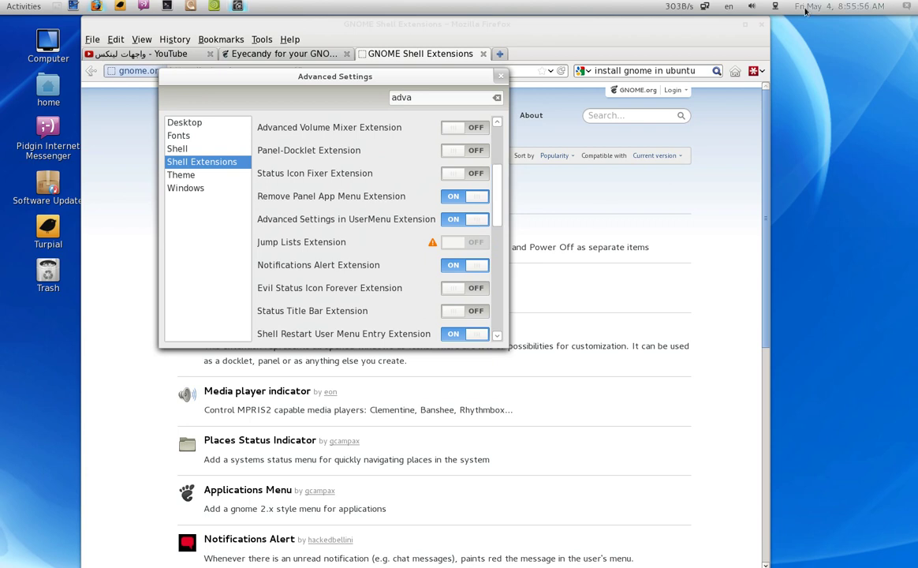
Step: Close Advanced Settings and open the user menu to view its Advanced Settings entry
click(496, 76)
click(903, 6)
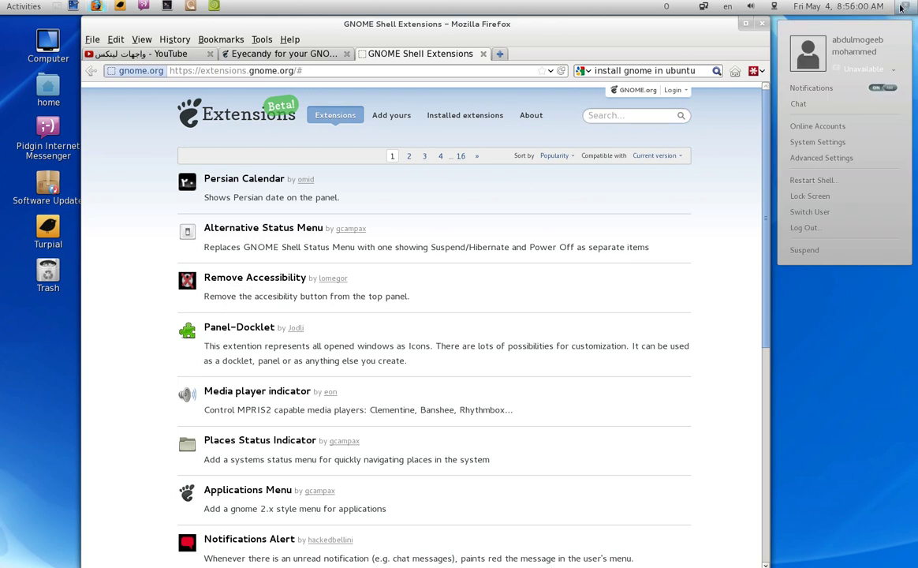
Step: Reopen Advanced Settings from the user menu, show its Theme settings, and move the window toward the middle of the desktop
click(821, 158)
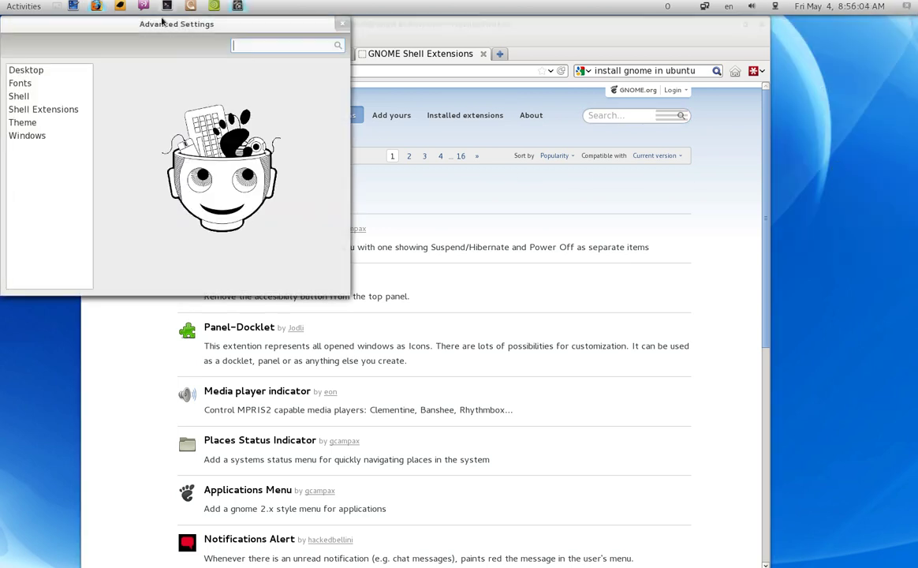
drag(158, 22, 377, 68)
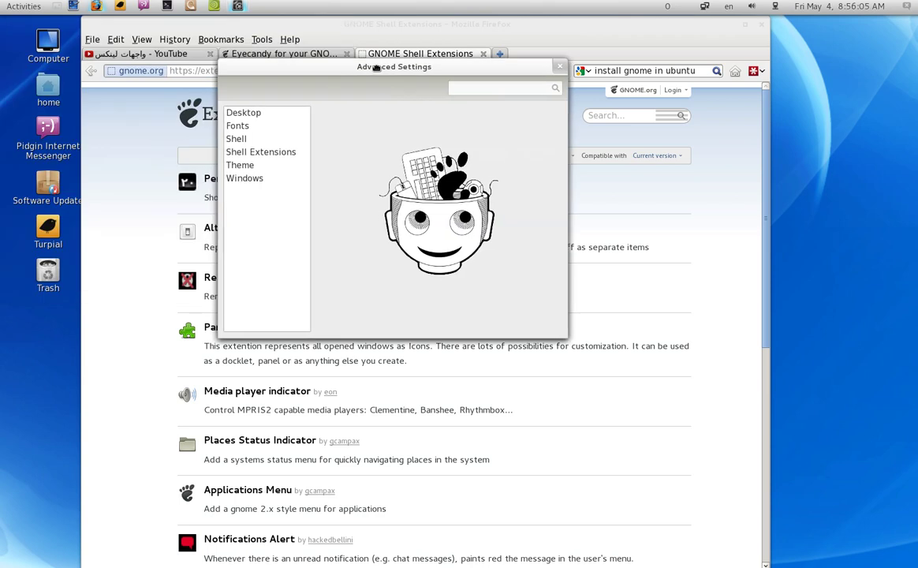
click(266, 166)
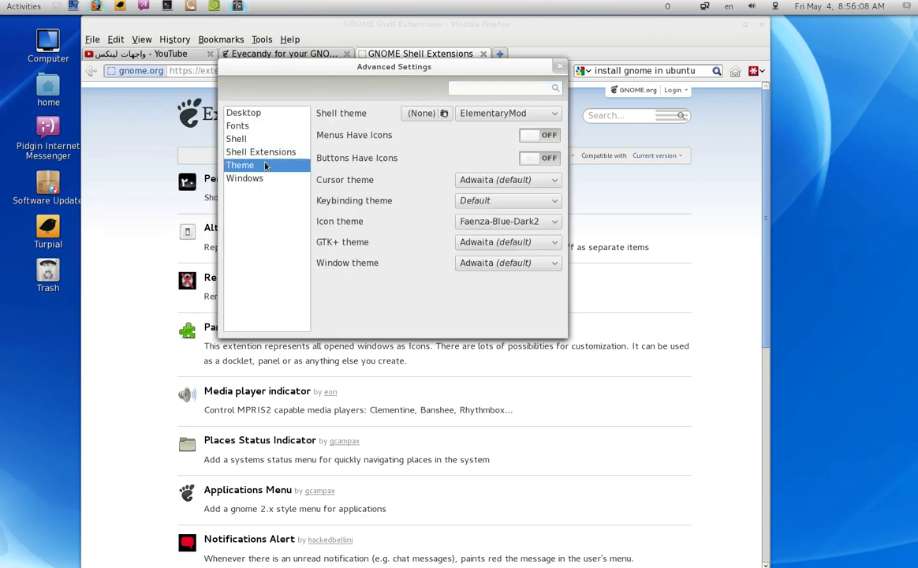
drag(323, 62, 427, 126)
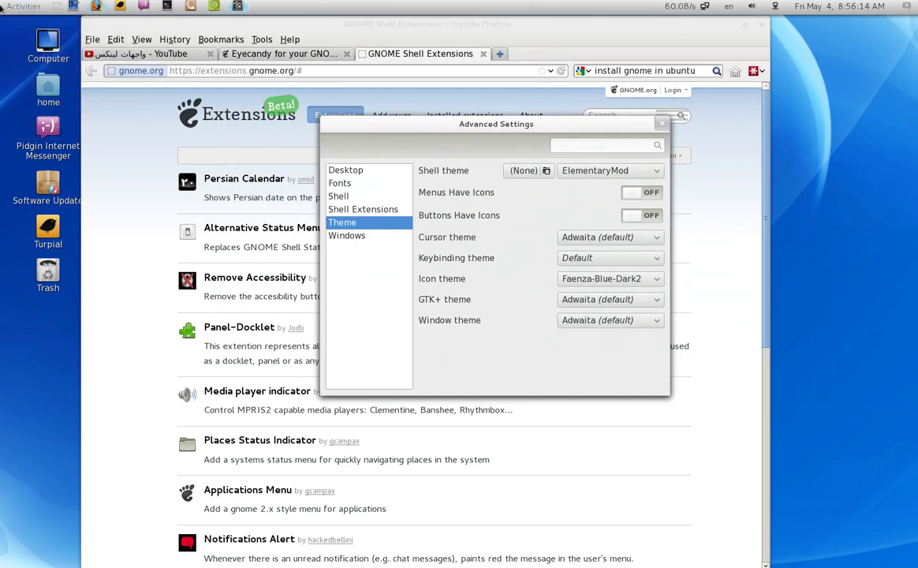
Step: Browse the GNOME Shell theme category on GNOME-Look.org and move the browser window aside to uncover the desktop
click(264, 57)
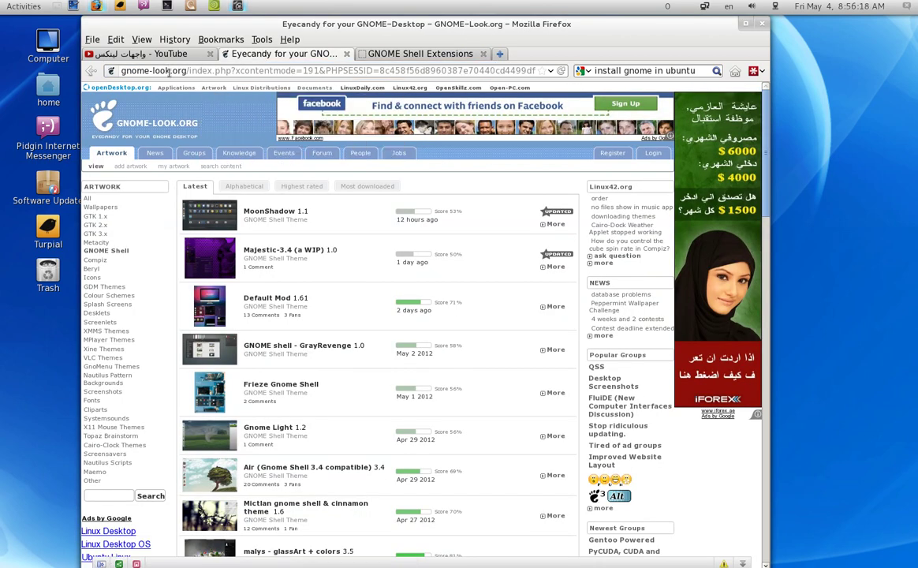
scroll(195, 114, down, 4)
scroll(194, 114, down, 3)
scroll(178, 181, up, 2)
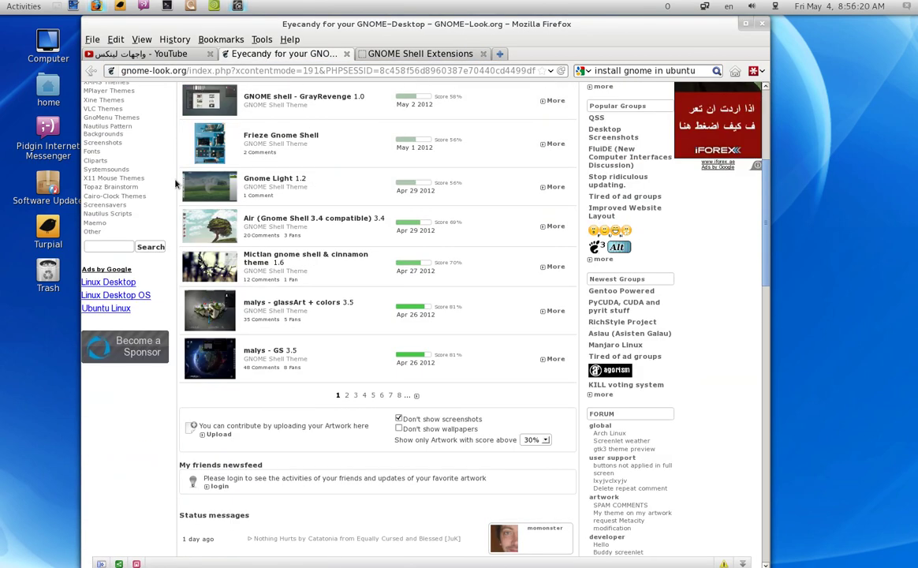
drag(426, 23, 675, 41)
scroll(525, 277, up, 2)
scroll(525, 277, up, 3)
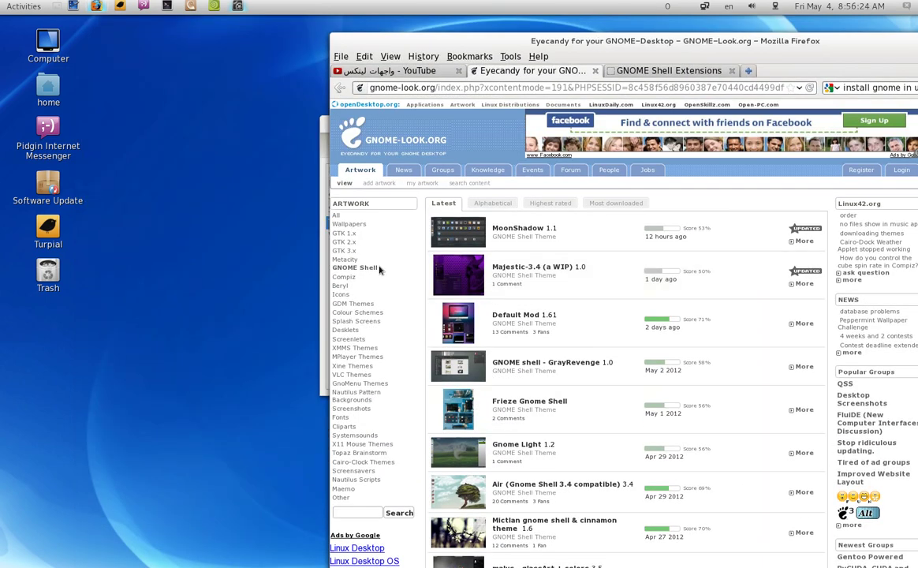
click(344, 269)
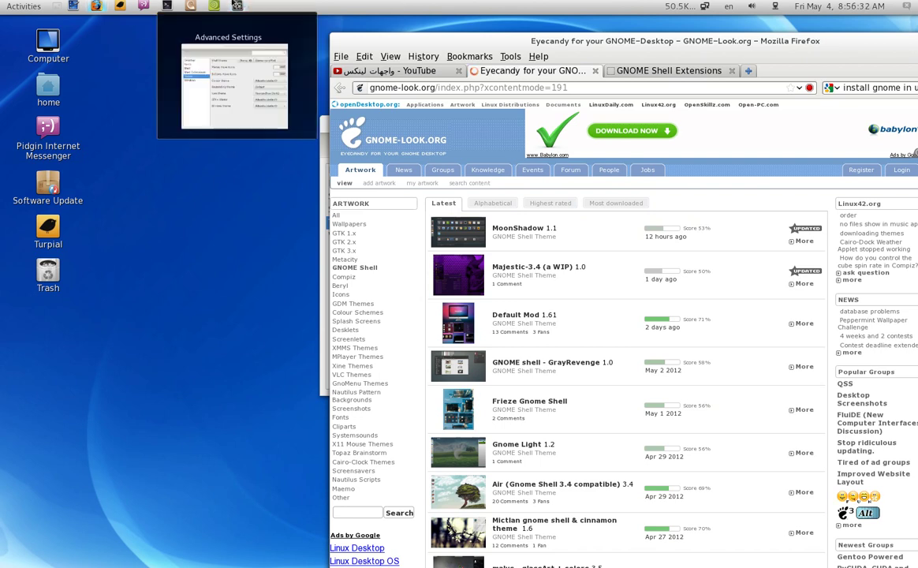
Step: Return to Advanced Settings and look at the shell theme choices, keeping ElementaryMod
click(614, 171)
click(594, 131)
scroll(608, 170, down, 1)
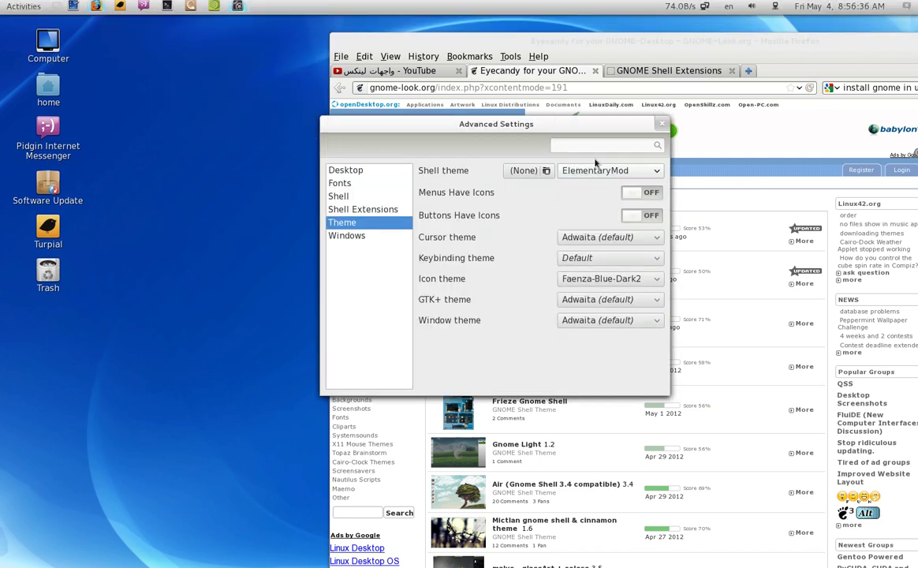
Step: Open the Home folder in the file manager and show its hidden files down to the .themes folder
click(191, 7)
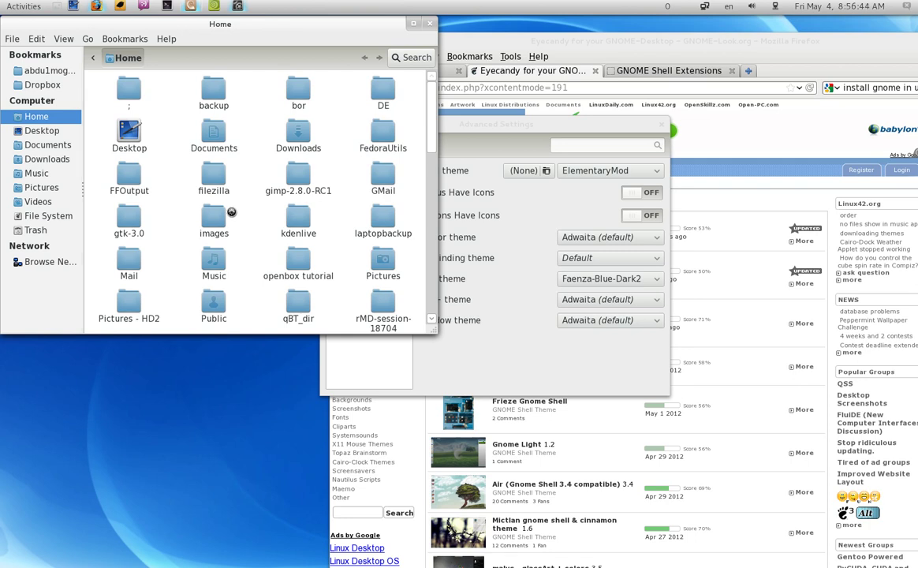
click(163, 36)
mouse_move(74, 38)
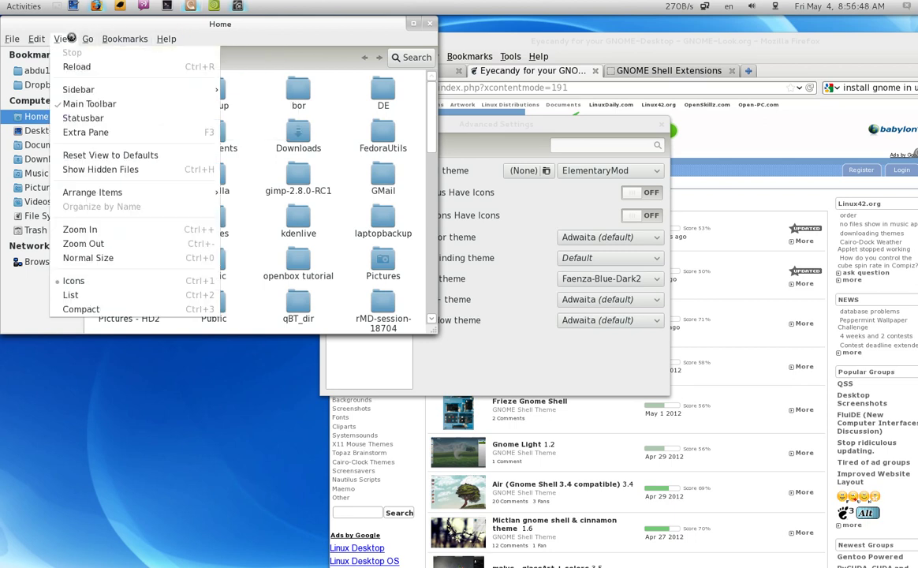
click(117, 170)
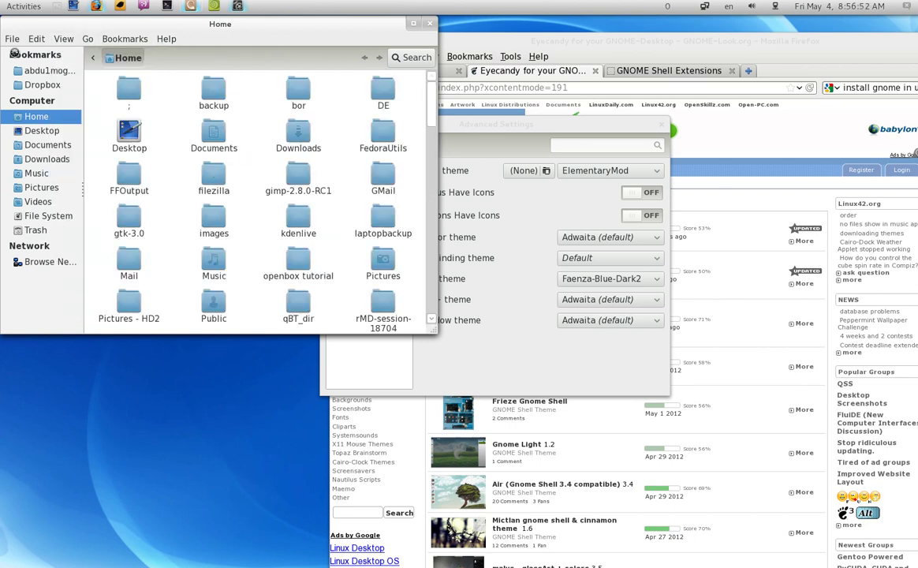
scroll(247, 152, down, 3)
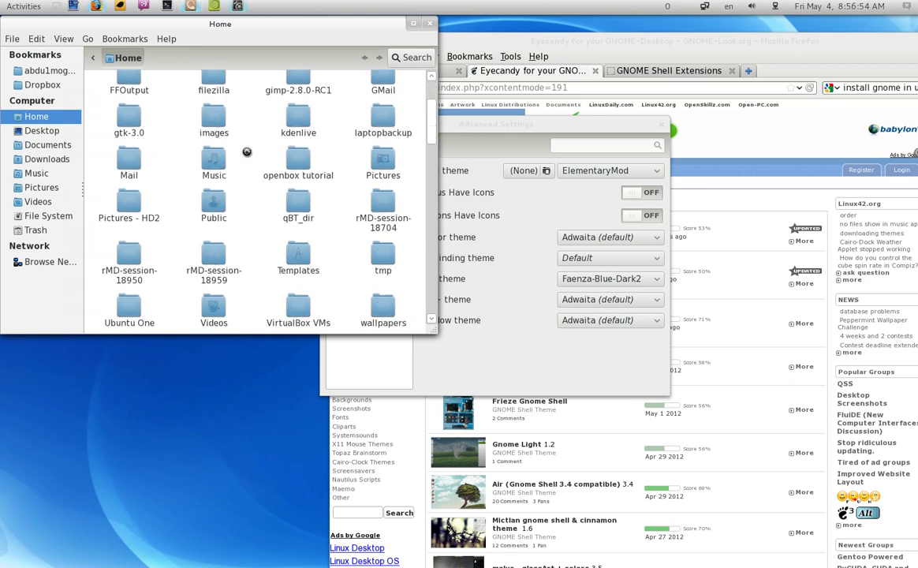
scroll(247, 153, down, 6)
scroll(247, 156, down, 3)
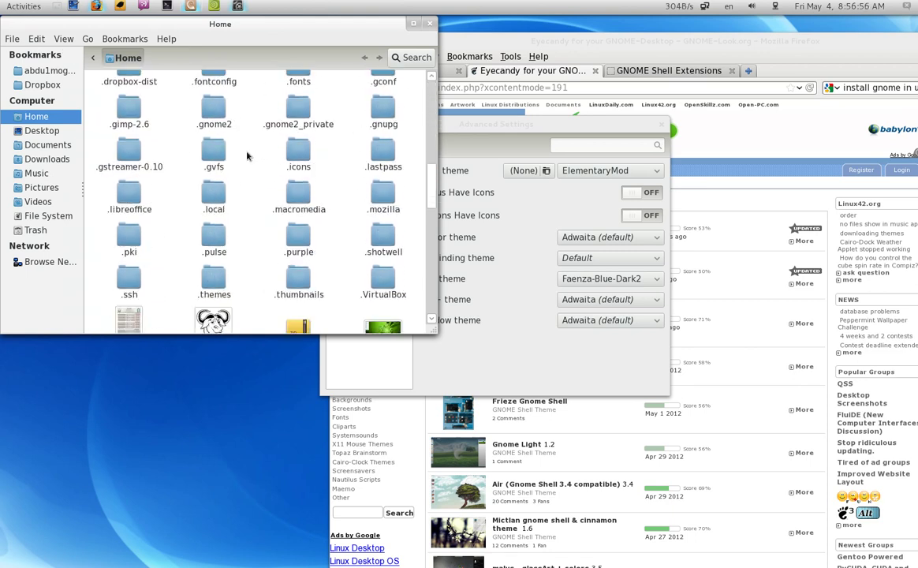
Step: Open the .themes folder, look inside the Frieze-3.4 theme folder, and close the file manager
click(216, 286)
double_click(216, 284)
scroll(246, 304, down, 3)
scroll(260, 316, up, 3)
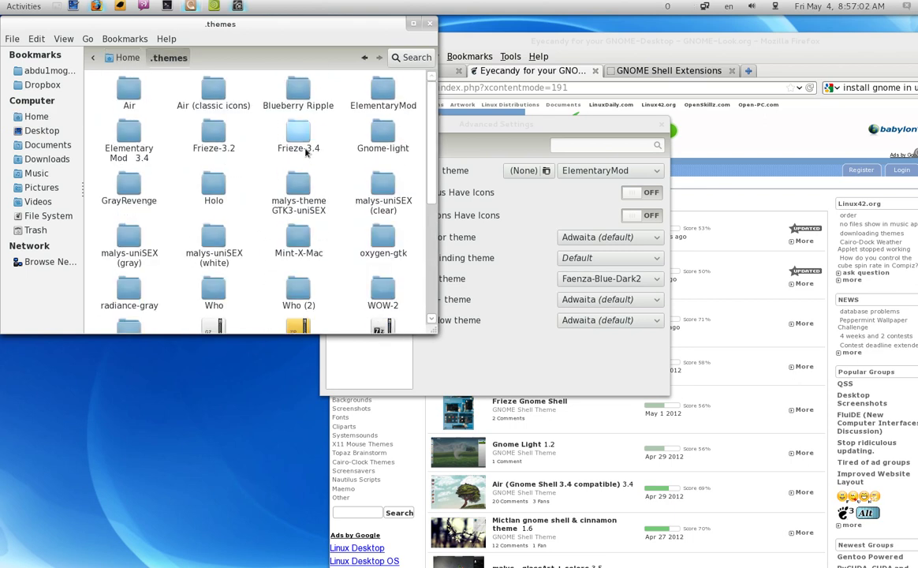
double_click(300, 134)
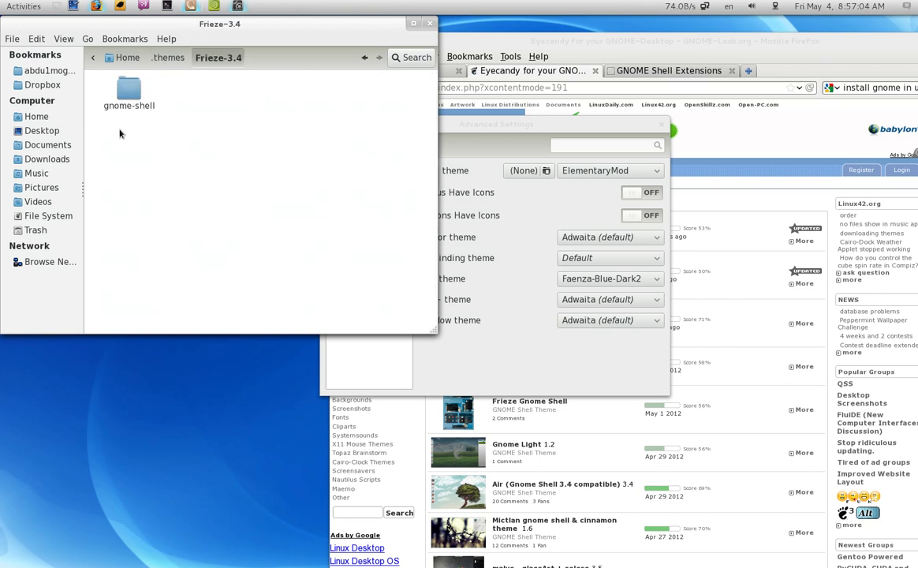
click(167, 58)
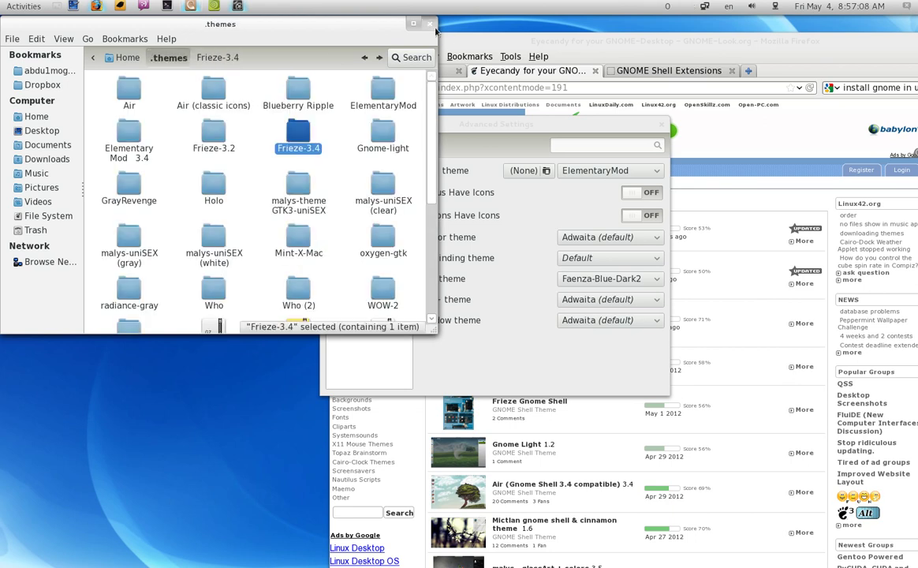
click(429, 23)
Step: Try the Blueberry Ripple and Air (classic icons) shell themes, checking the look of the Activities overview
drag(432, 124, 287, 110)
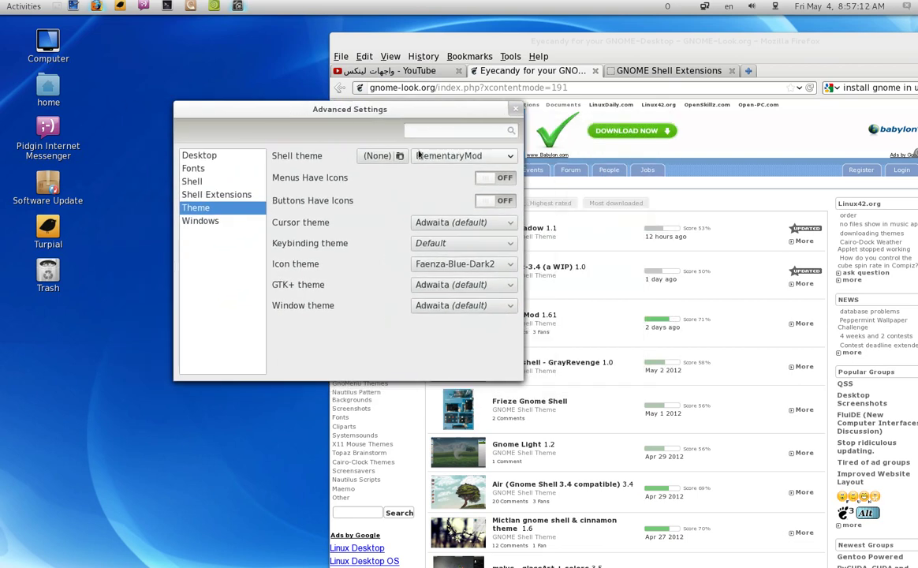
scroll(419, 153, down, 3)
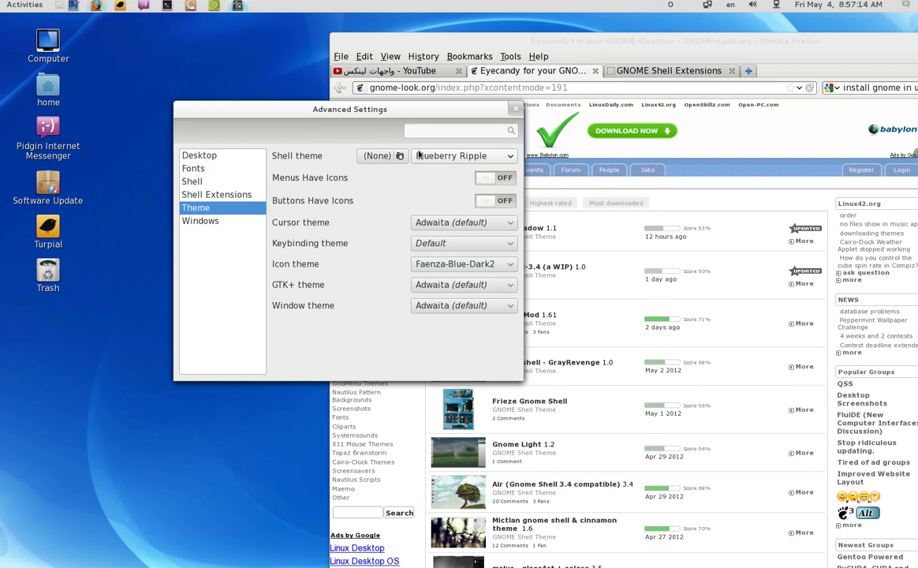
click(9, 6)
click(10, 6)
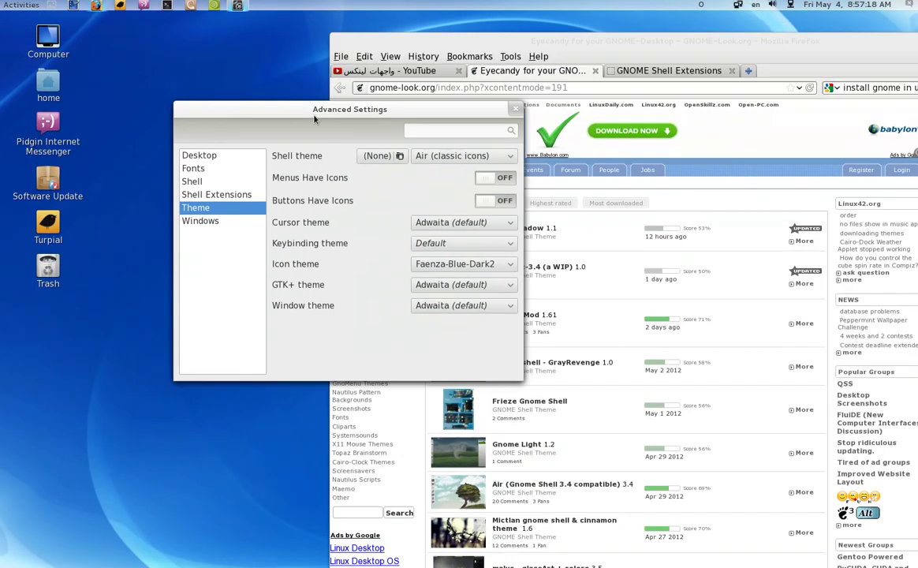
Step: Try the Default shell theme with the Activities overview, and set the shell theme back to ElementaryMod
click(435, 156)
click(474, 68)
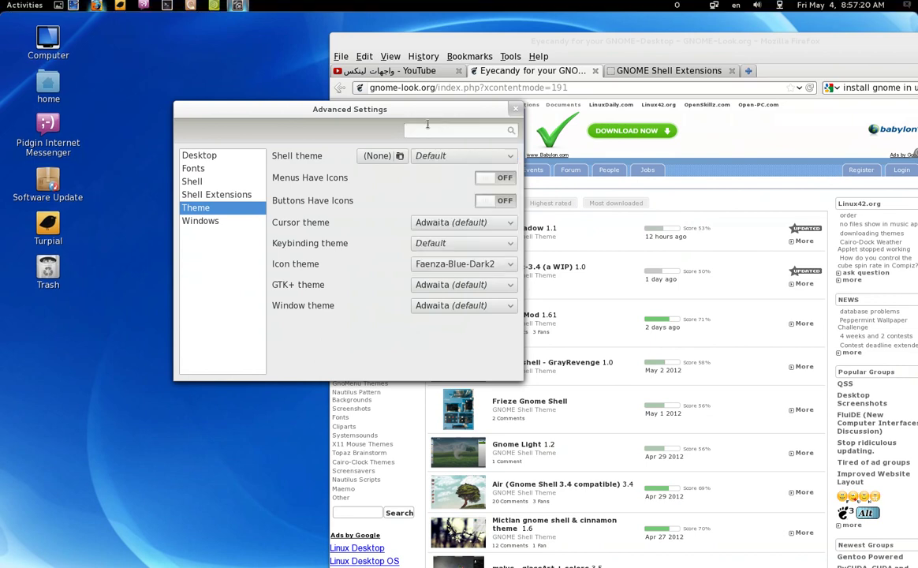
click(29, 5)
click(395, 205)
click(418, 156)
click(430, 215)
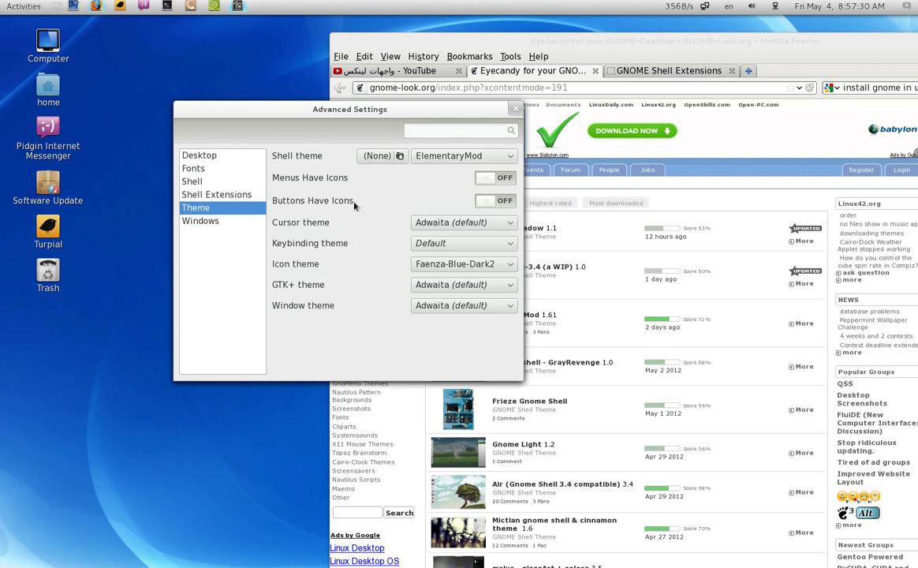
Step: Try the Gnome (default) icon theme, and set the icon theme back to Faenza-Blue-Dark2
click(417, 269)
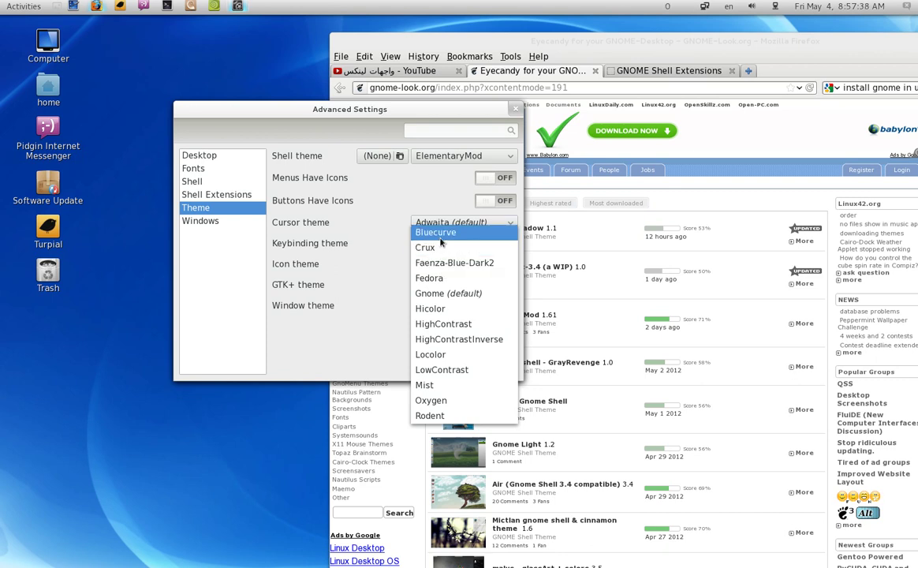
key(Escape)
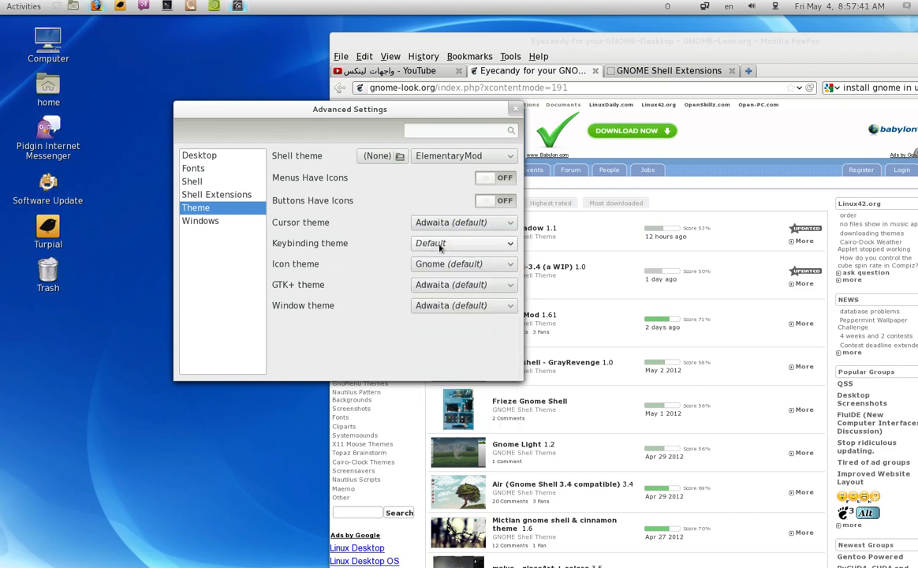
click(440, 245)
click(439, 245)
click(437, 264)
click(432, 232)
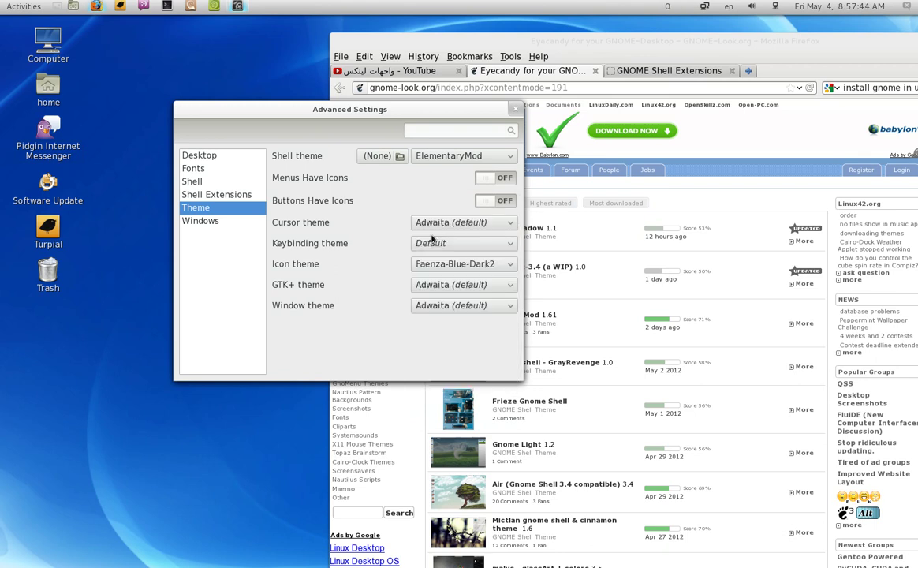
Step: Set the GTK+ theme to Holo and move the Advanced Settings window lower to examine the new look
click(439, 284)
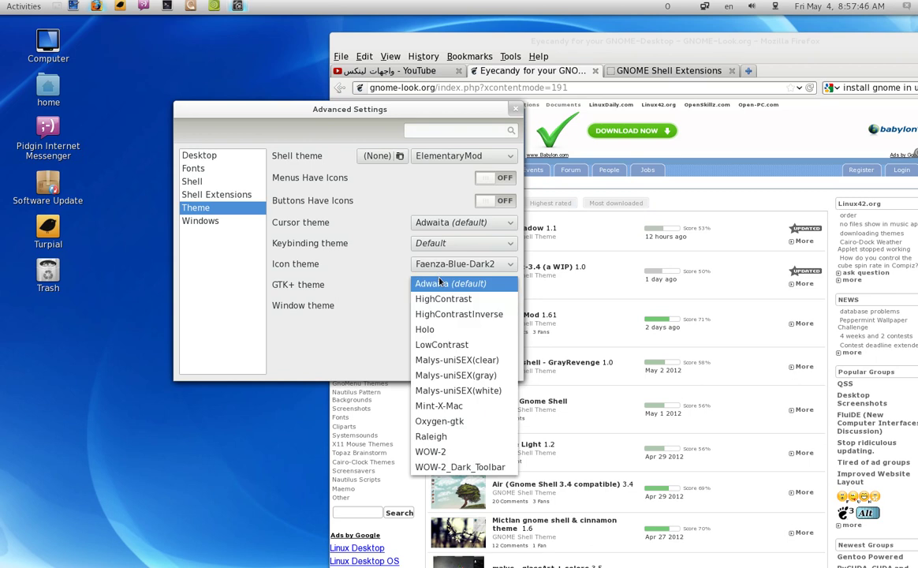
click(451, 335)
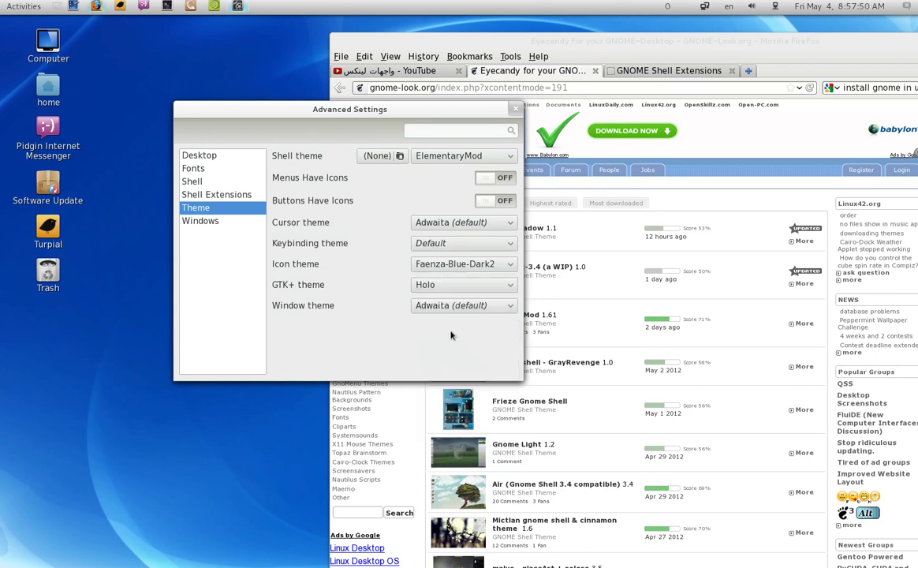
drag(271, 114, 188, 240)
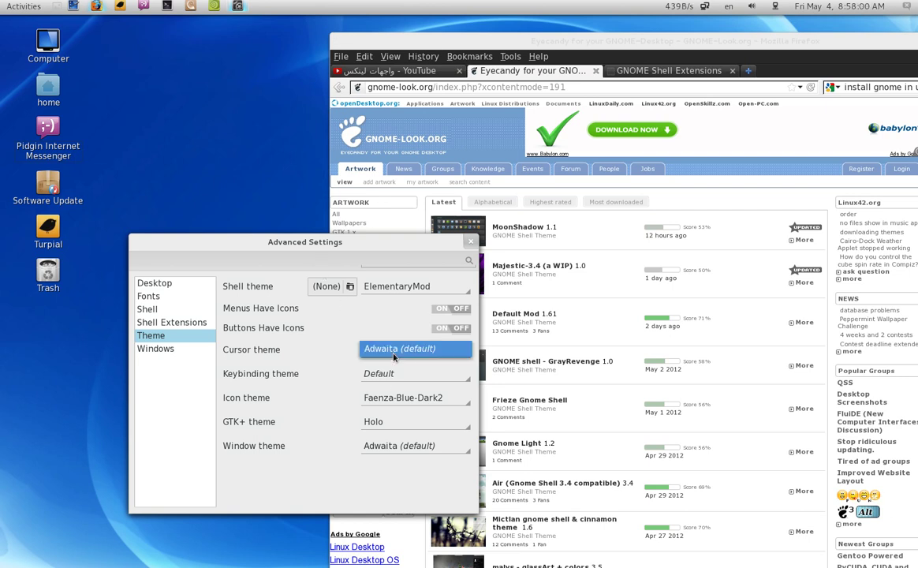
click(774, 6)
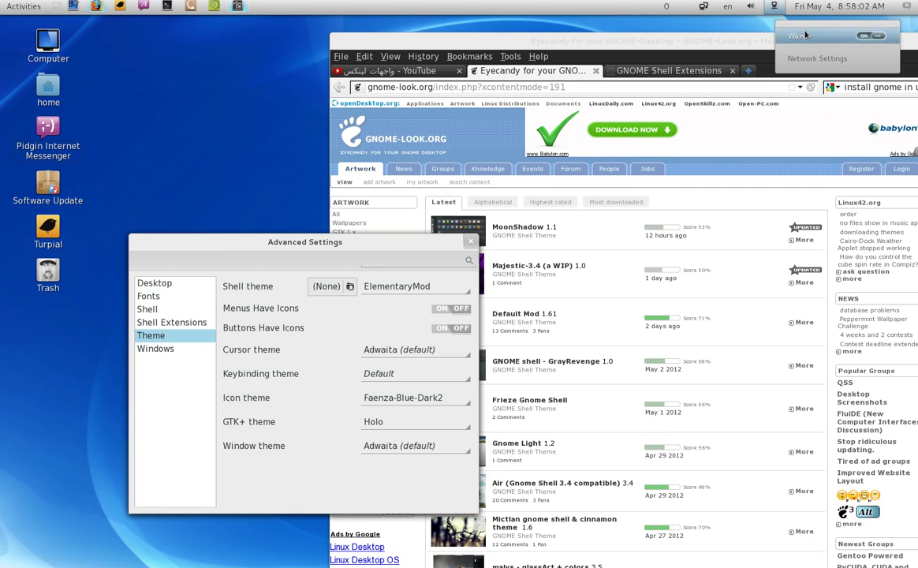
click(775, 6)
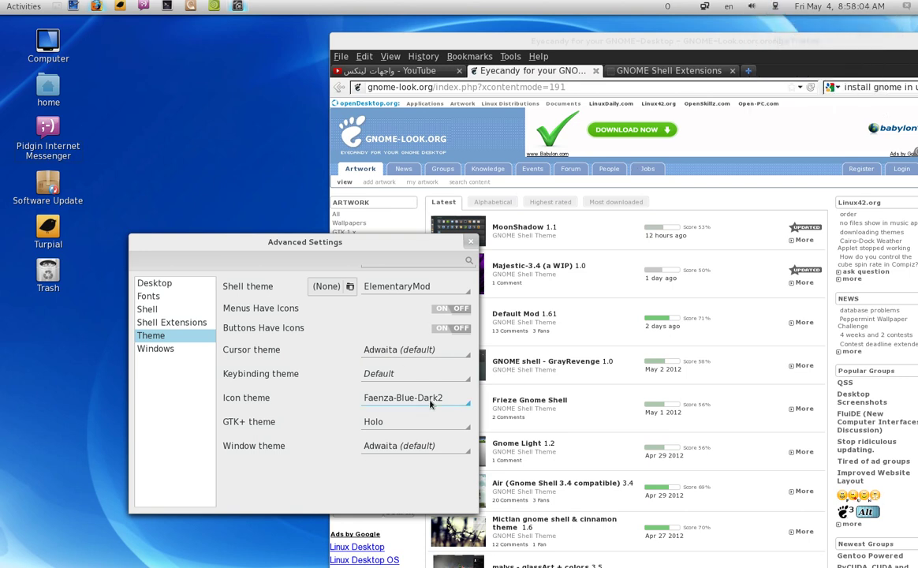
Step: Set the GTK+ theme back to Adwaita (default) and move the Advanced Settings window higher on the desktop
click(386, 424)
click(392, 381)
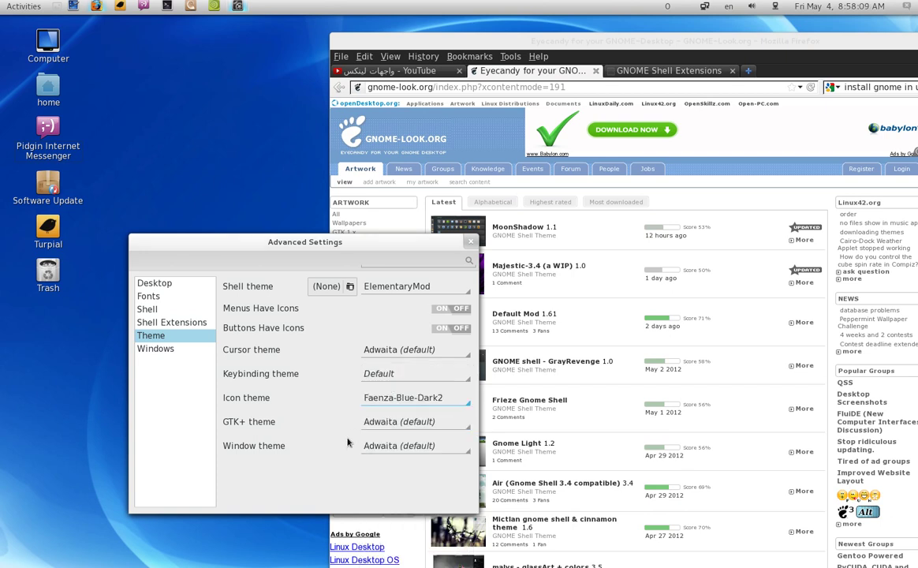
drag(260, 245, 305, 78)
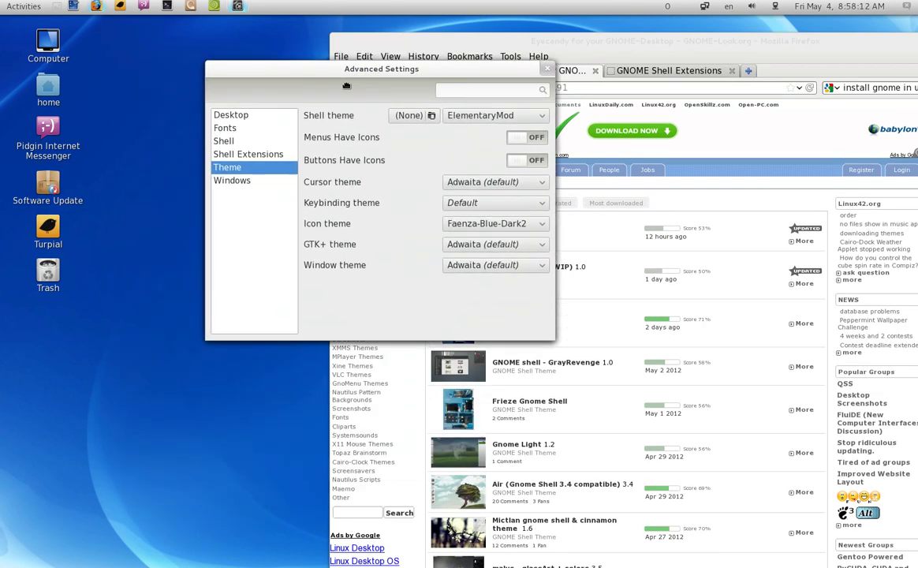
Step: Set the window theme to Holo and open the user menu
click(501, 244)
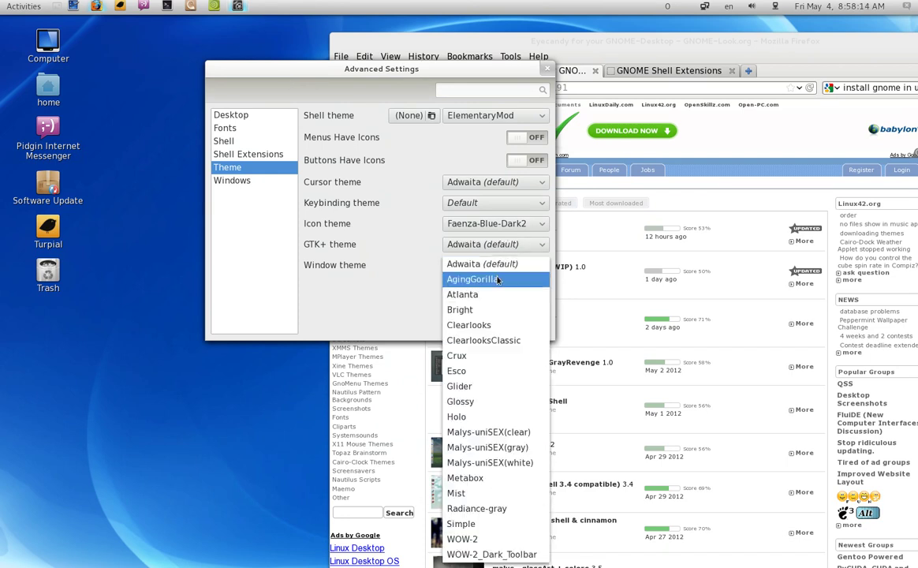
click(482, 418)
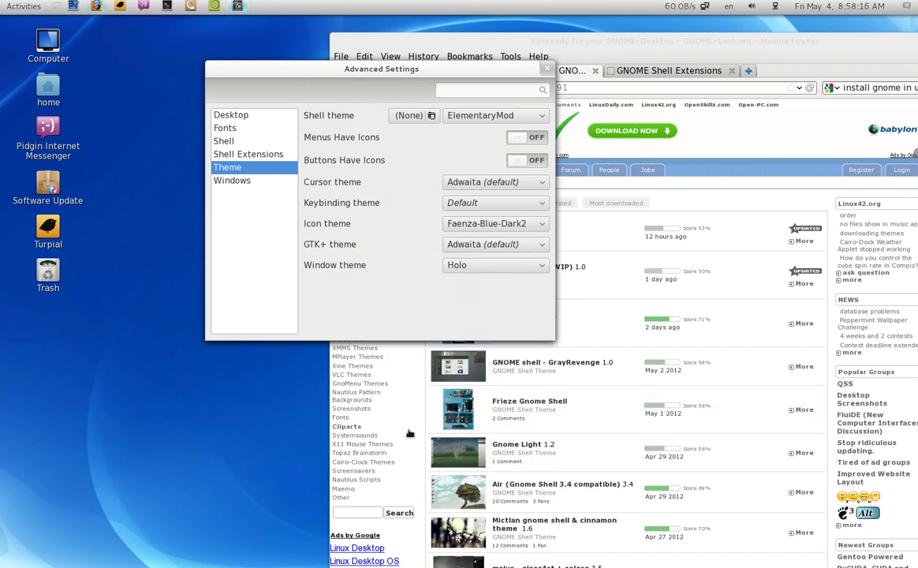
click(904, 5)
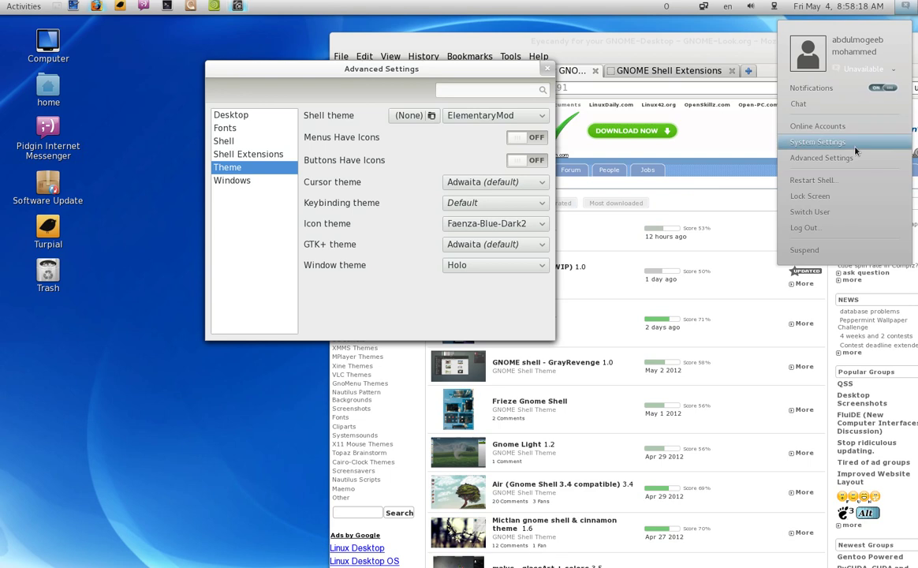
Step: Restart the shell to apply the Holo window theme
click(836, 165)
click(539, 325)
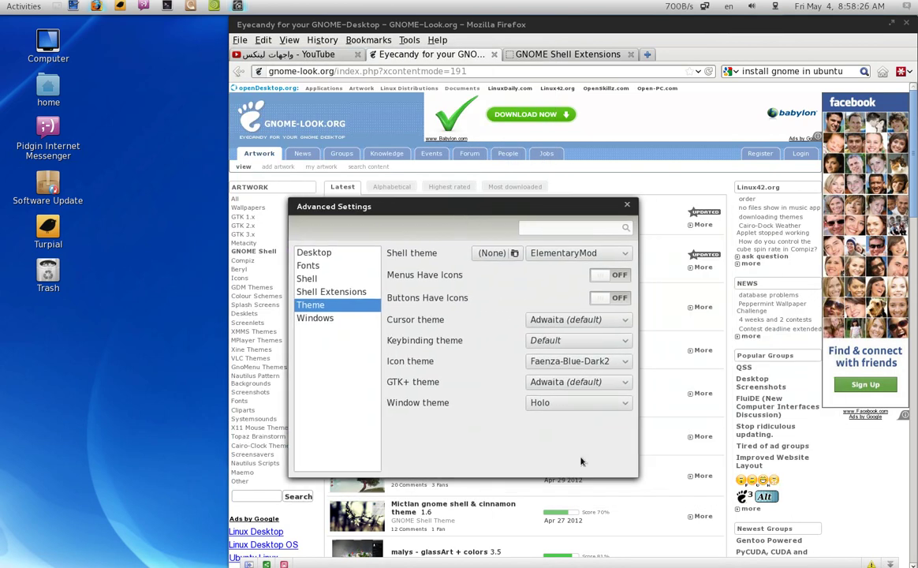
Step: Set the window theme back to Adwaita (default) and restart the shell to apply it
click(562, 398)
click(536, 240)
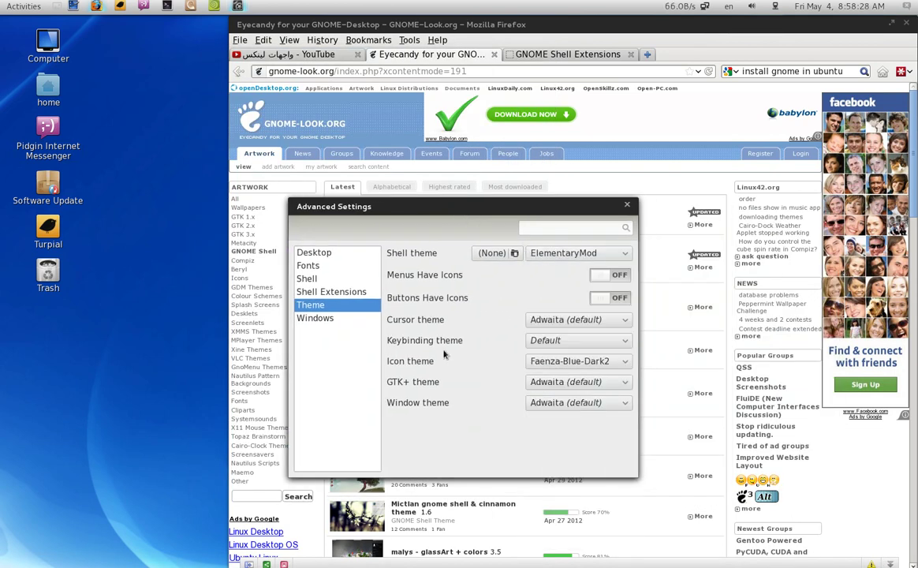
click(905, 5)
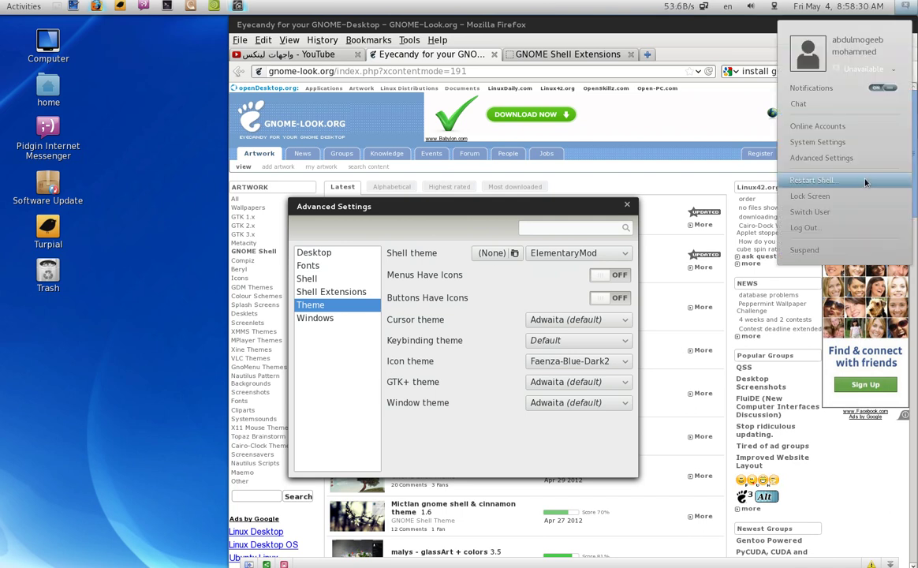
click(860, 181)
click(534, 322)
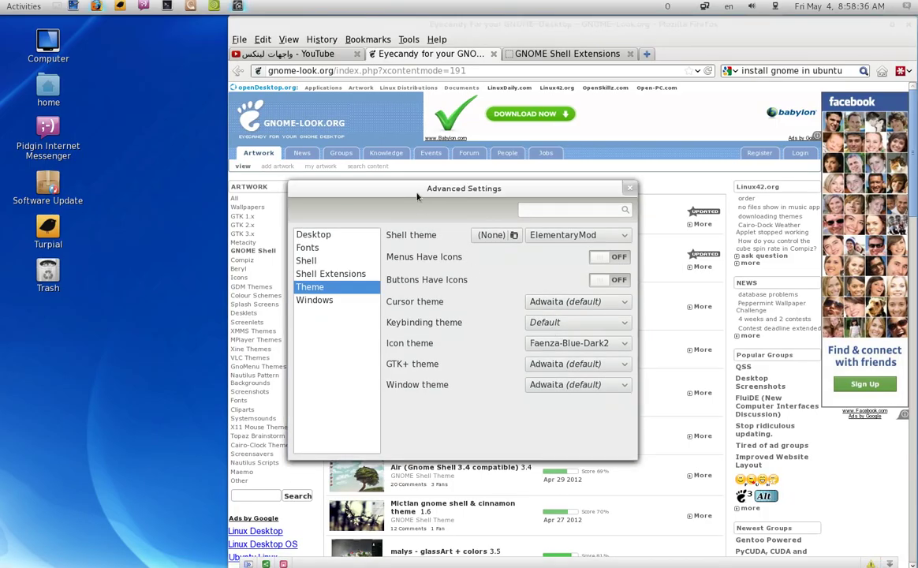
Step: View the Windows options in Advanced Settings, and close the Advanced Settings window
click(314, 300)
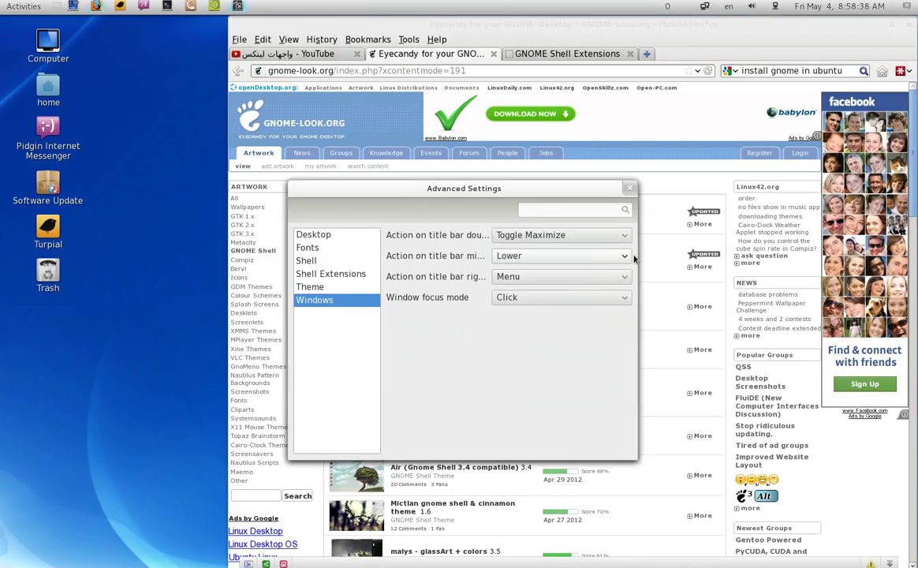
click(630, 187)
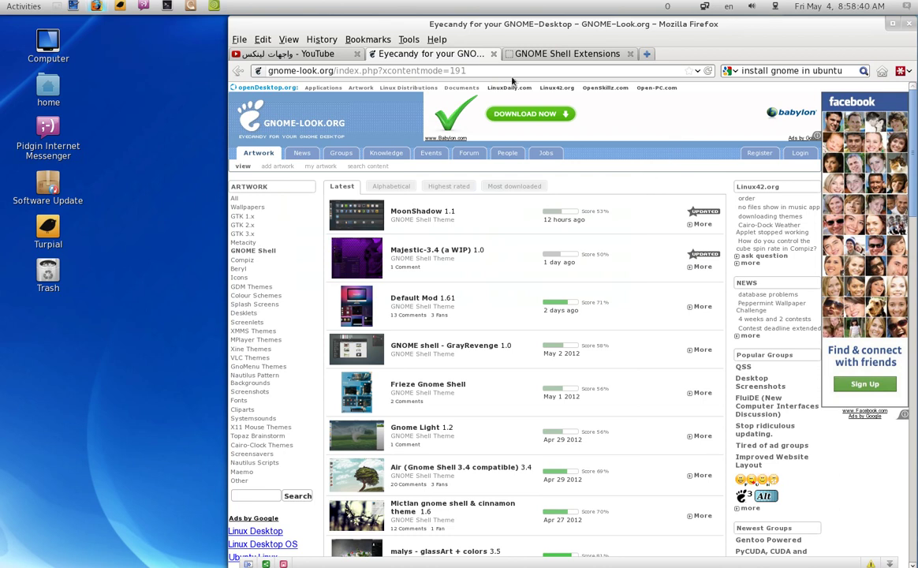
Step: Show the واجهات لينكس YouTube playlist in a maximized Firefox window and look through its videos and the channel's featured playlists
click(264, 55)
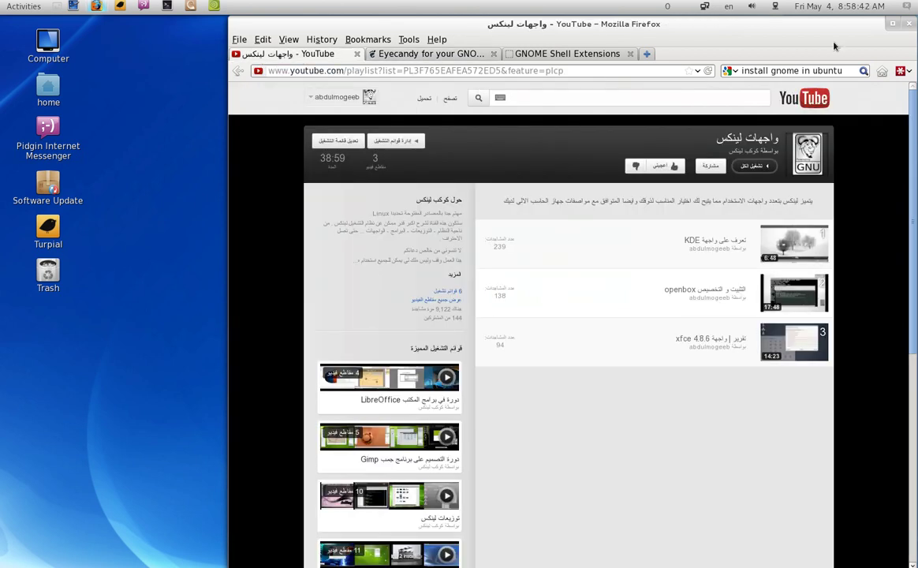
click(892, 24)
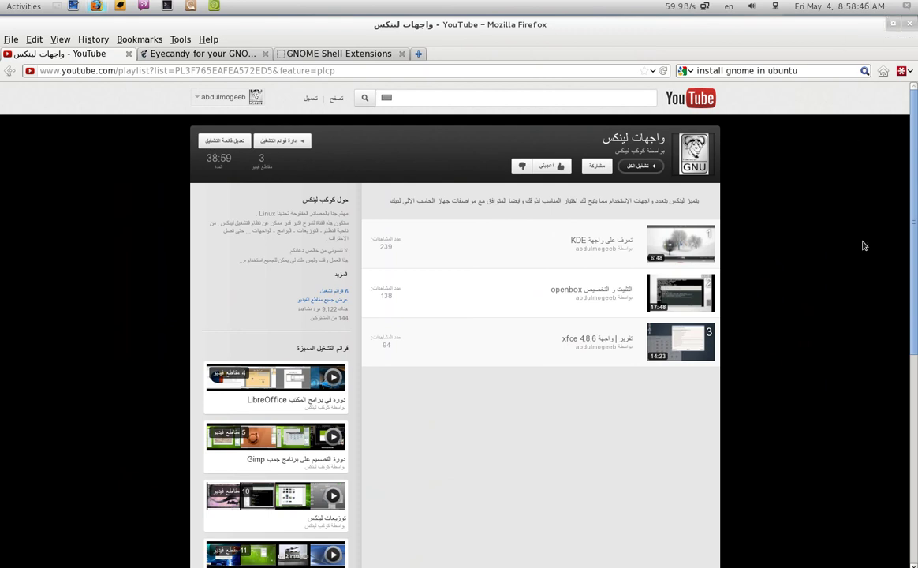
scroll(537, 295, down, 3)
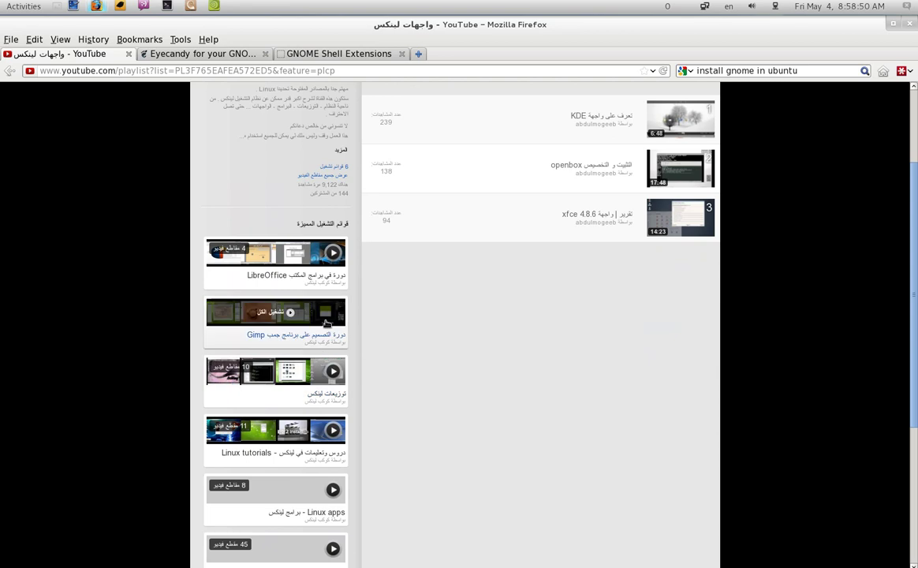
scroll(331, 505, down, 1)
scroll(411, 402, up, 3)
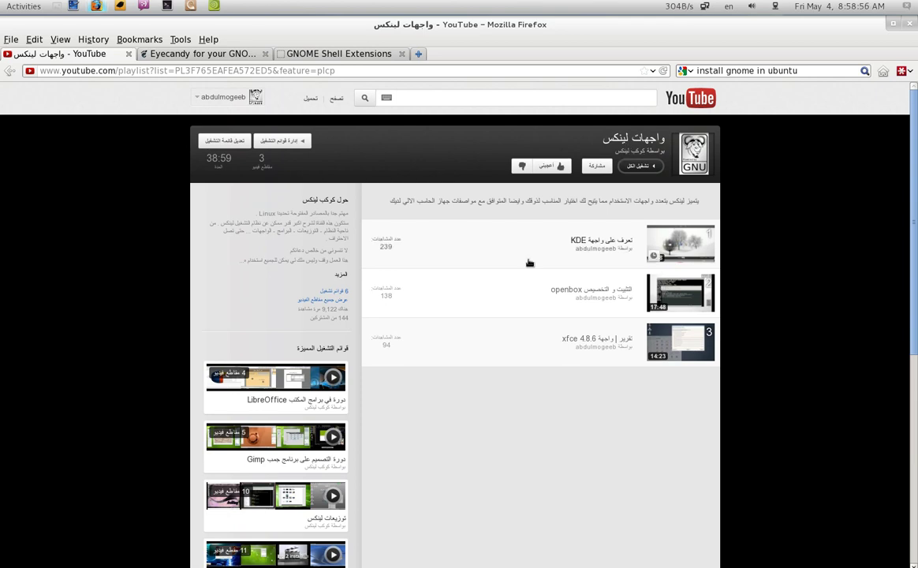
scroll(304, 369, down, 2)
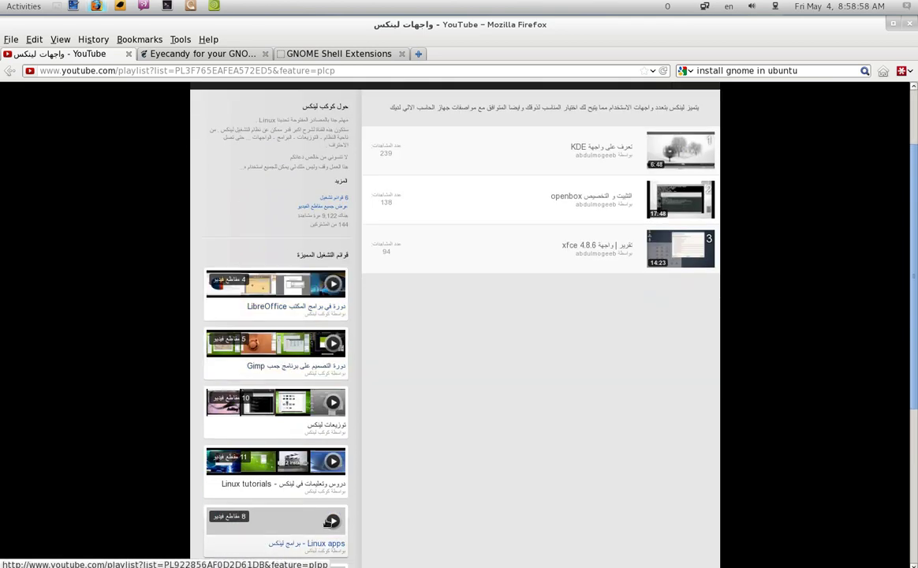
scroll(614, 228, up, 2)
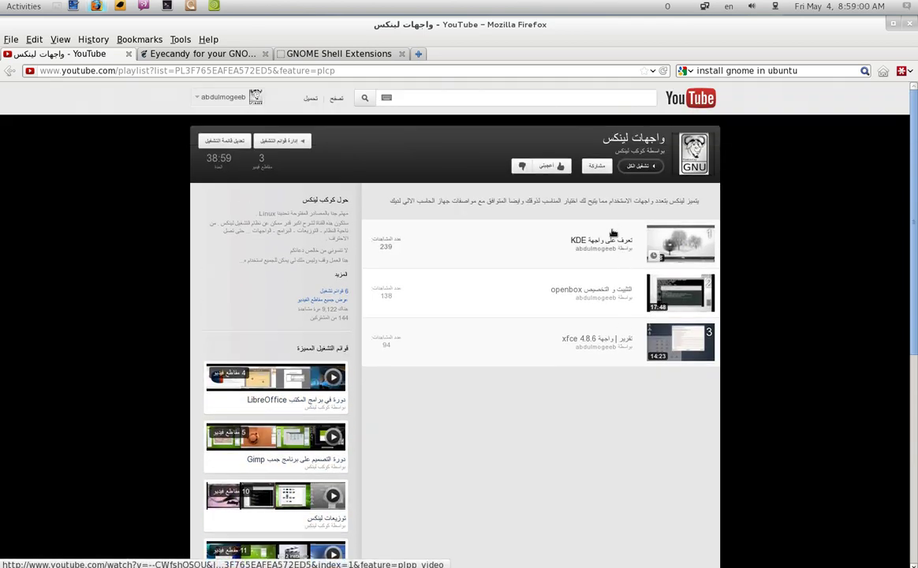